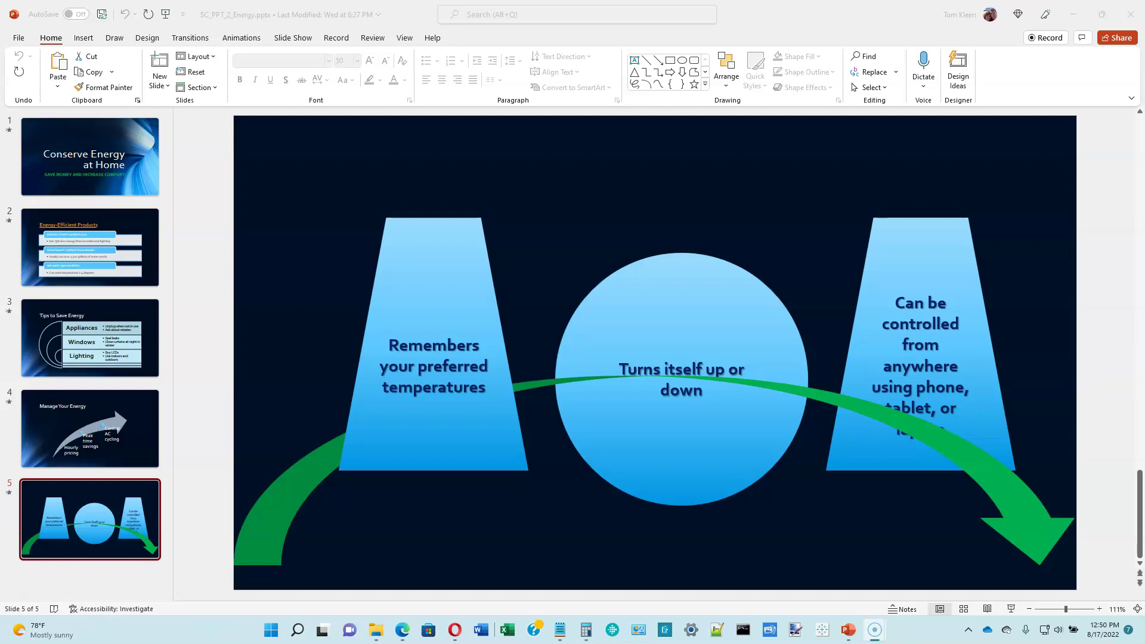
Go to slide 5 and bring up the View ribbon's display options
click(83, 523)
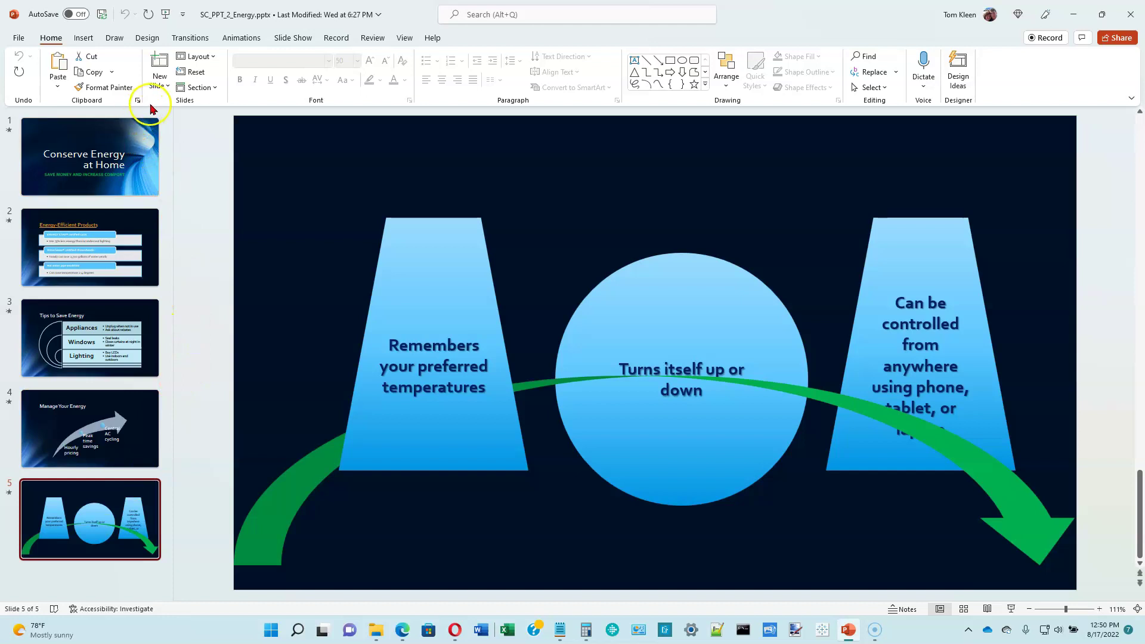
click(404, 38)
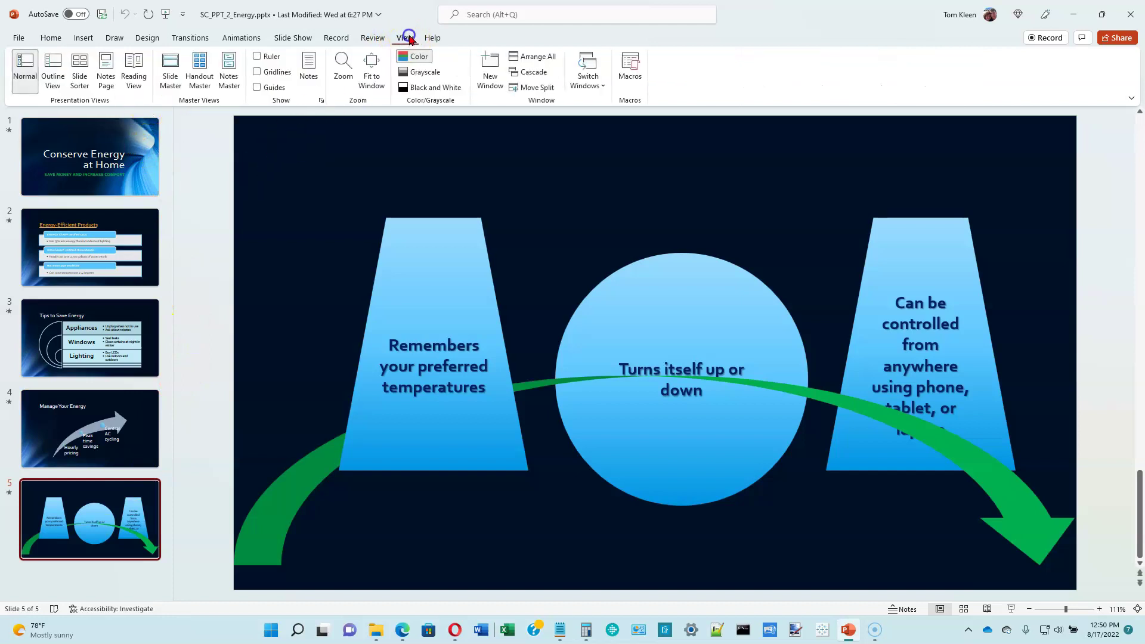
Turn on Guides, Ruler and Gridlines for slide 5
click(257, 88)
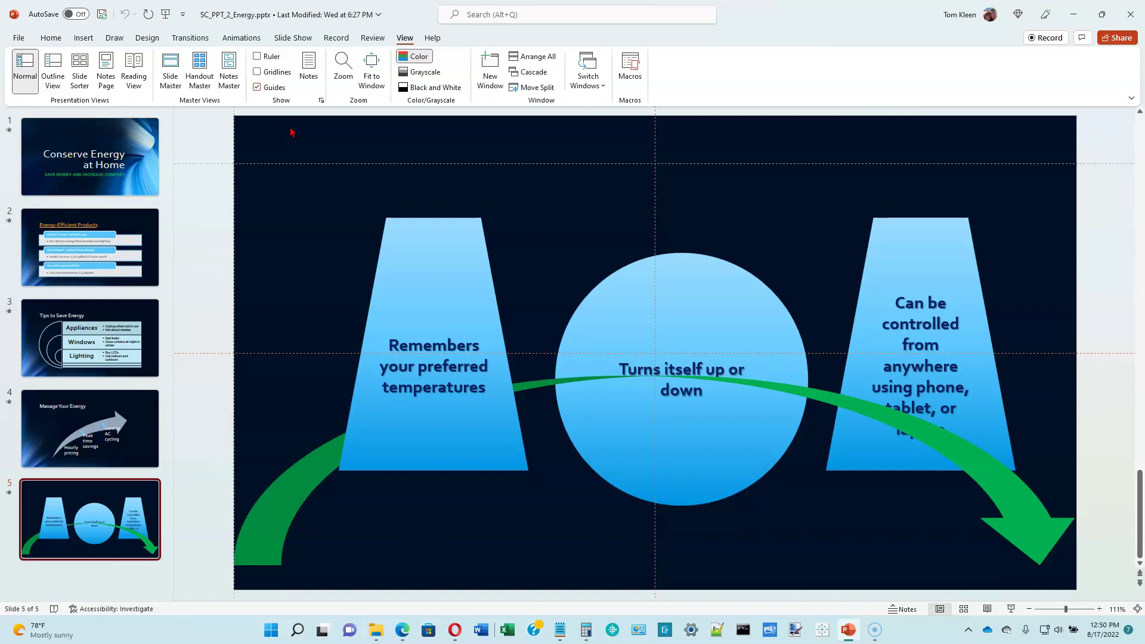
click(256, 57)
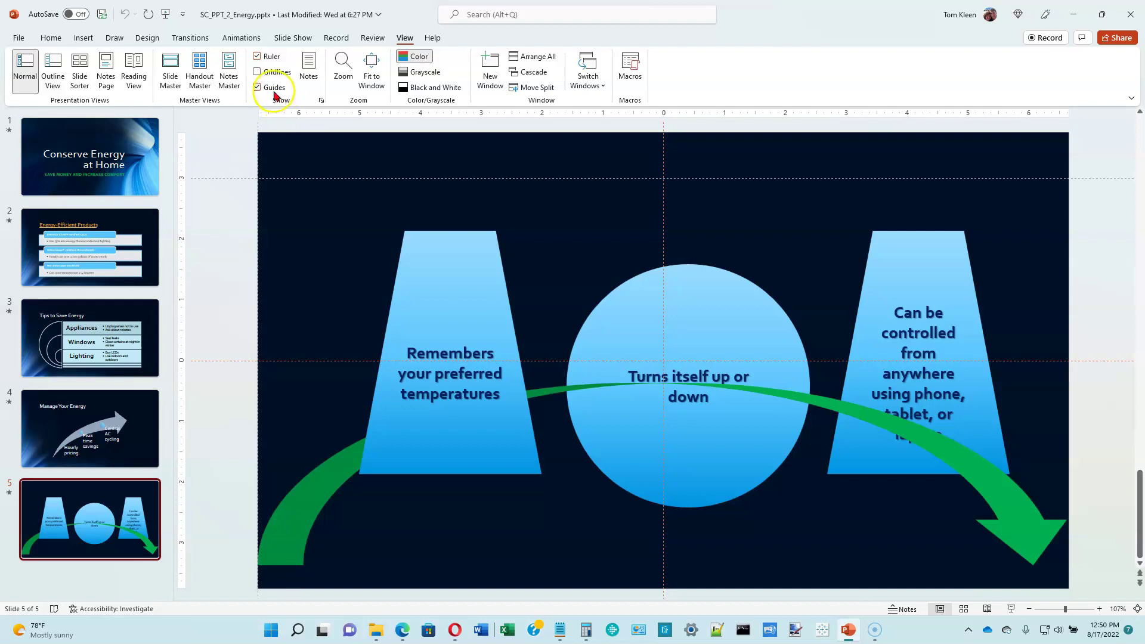
click(257, 72)
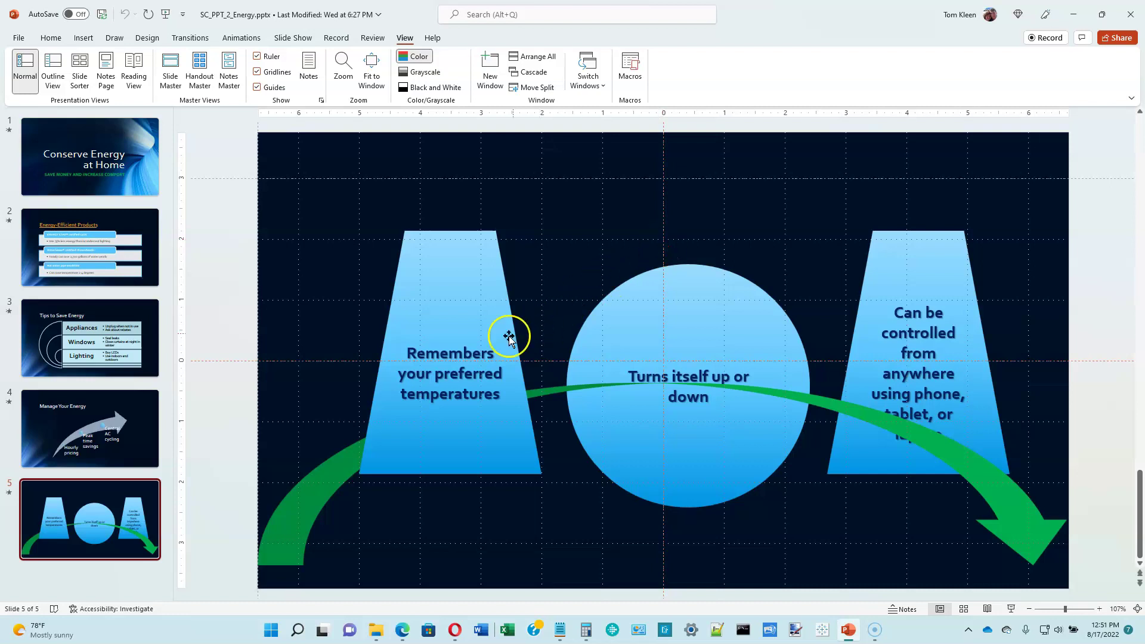
Drag the horizontal guide down and the vertical guide right, then lower the left trapezoid onto them
click(222, 179)
drag(221, 178, 179, 544)
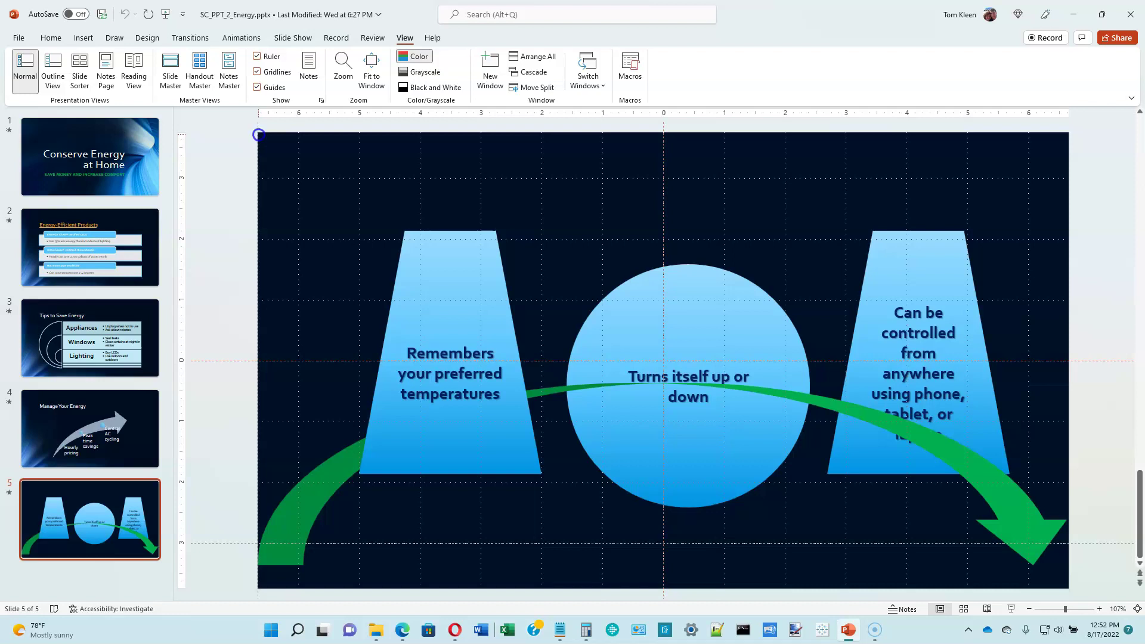
drag(259, 134, 362, 138)
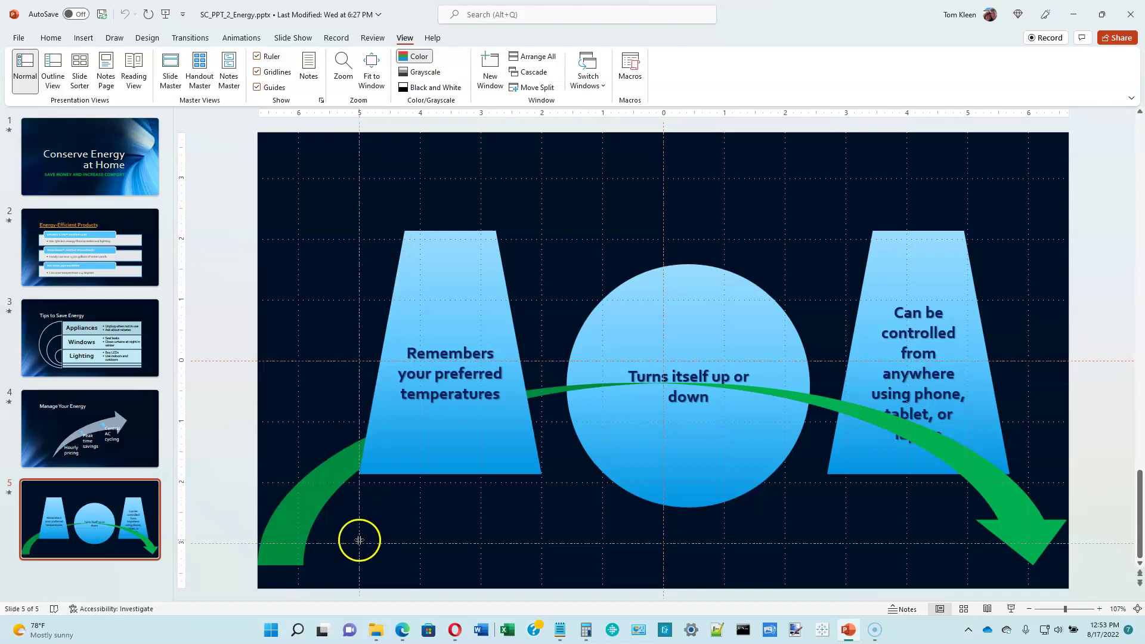
drag(425, 447, 426, 510)
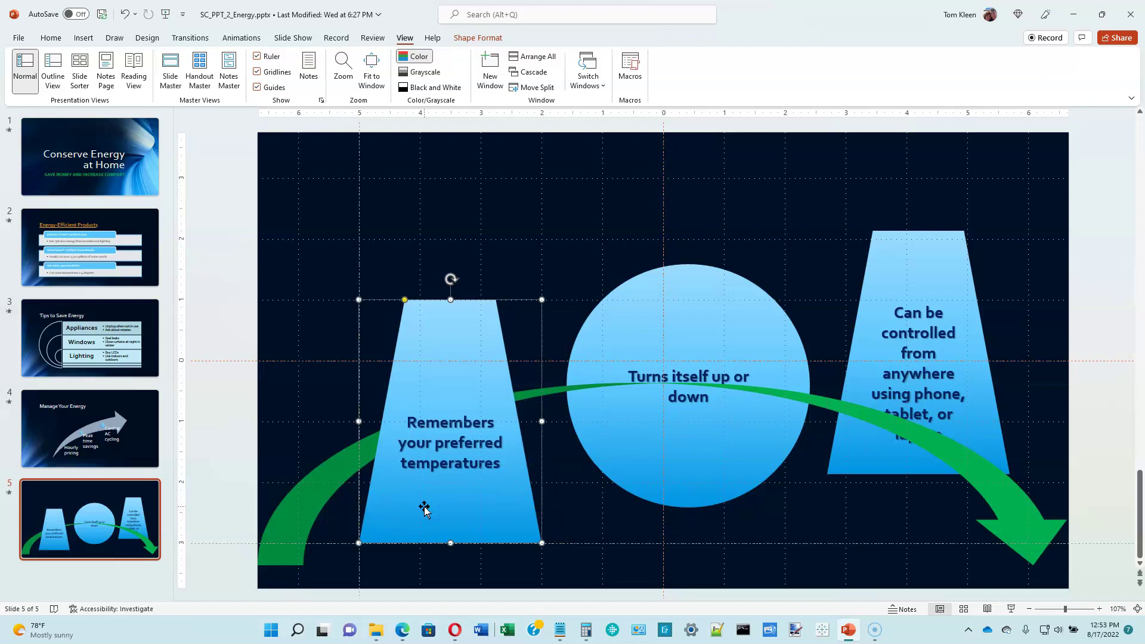
Set a vertical guide at the 2.00 mark and drop the circle beside the left trapezoid
click(480, 511)
click(487, 484)
drag(359, 125, 543, 131)
click(662, 315)
drag(662, 314, 638, 340)
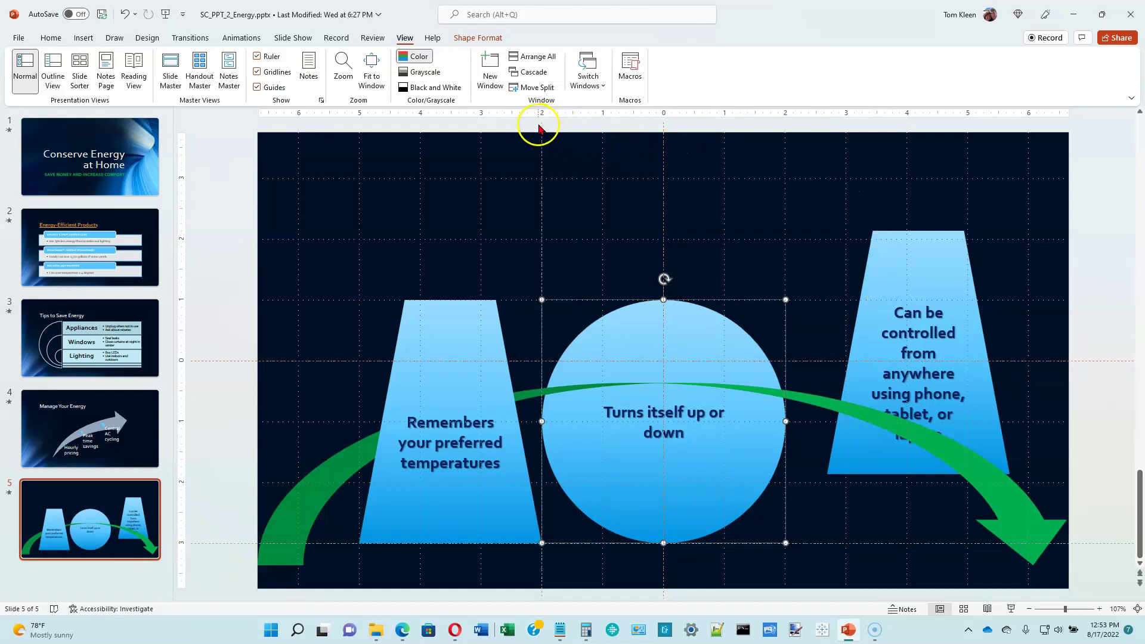
Place a vertical guide at 2.00 right of centre and lower the right trapezoid to match
drag(541, 124, 783, 120)
drag(906, 261, 869, 332)
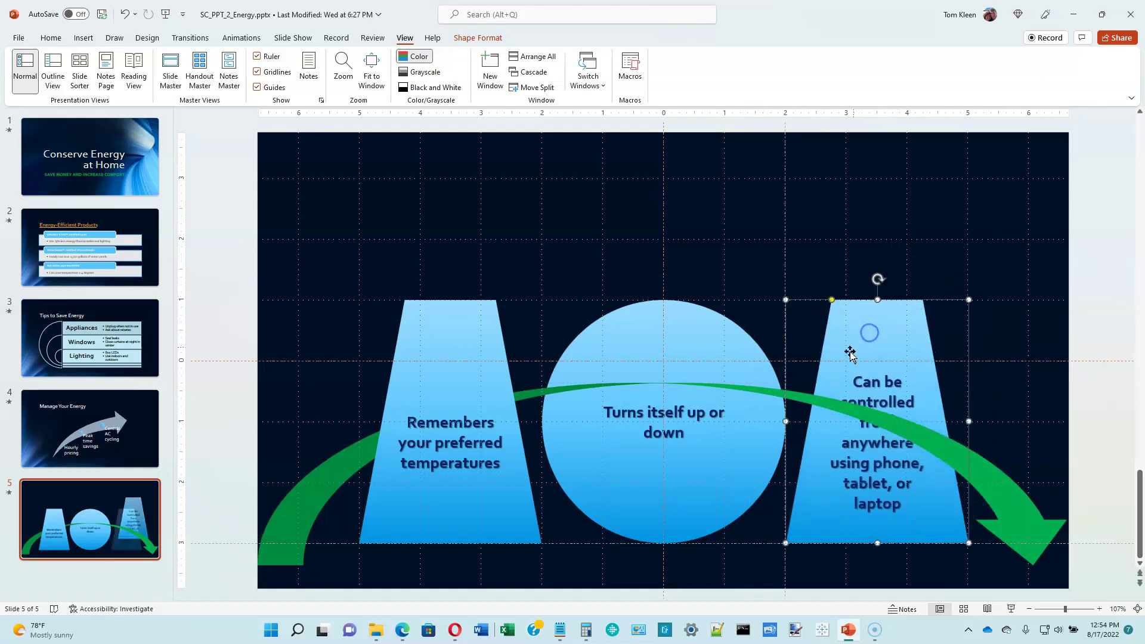
click(812, 366)
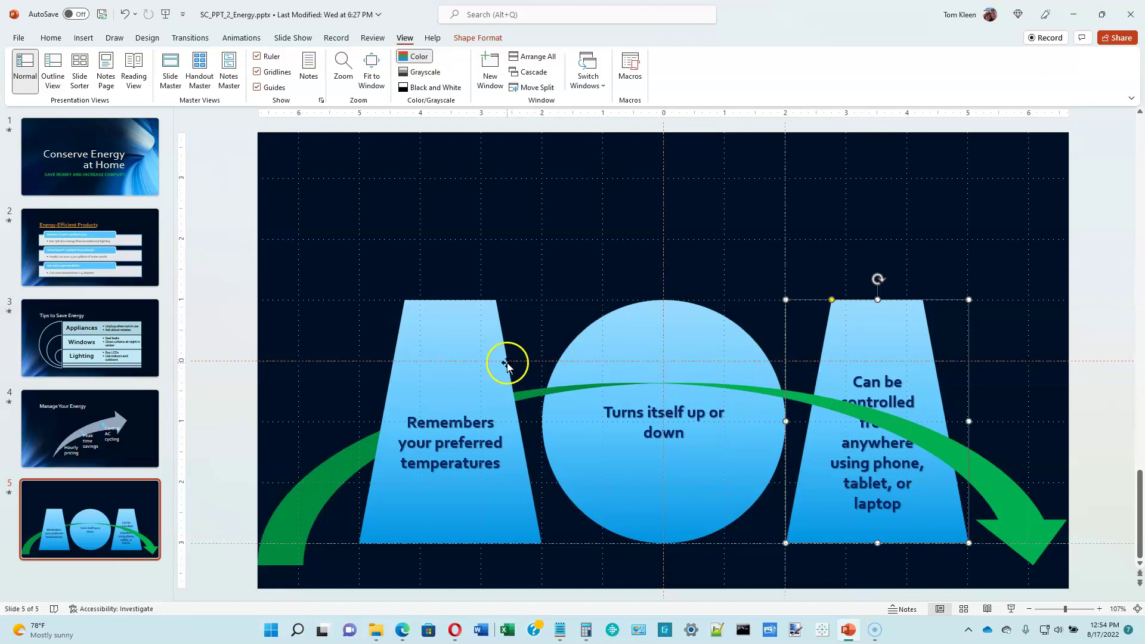
Select the left trapezoid, the circle and the right trapezoid together
click(466, 331)
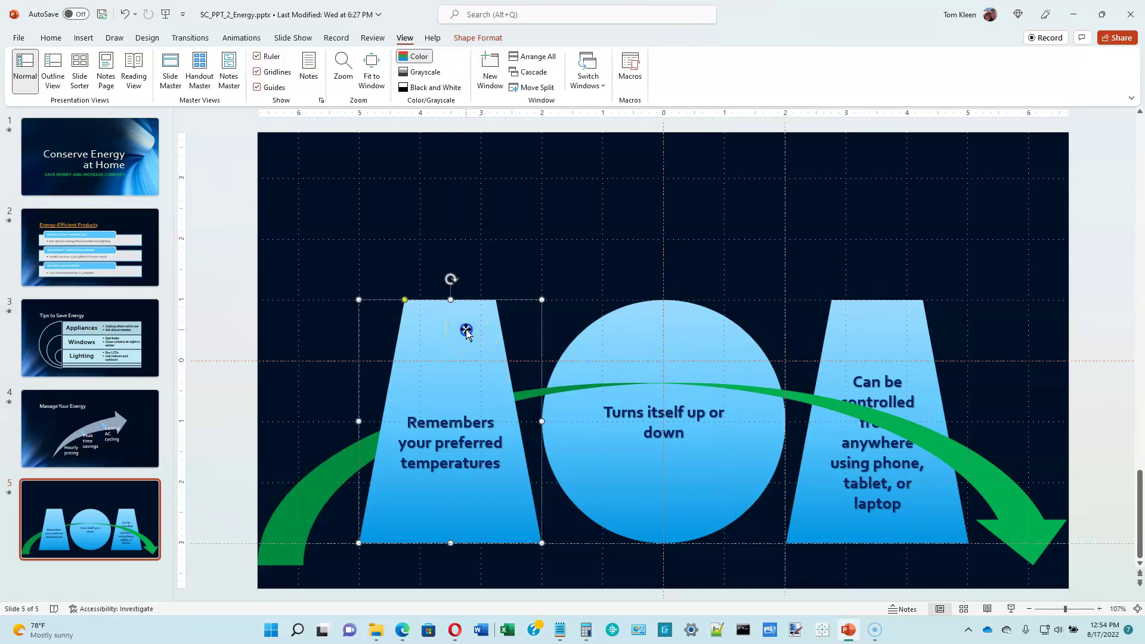
shift+click(658, 347)
shift+click(837, 340)
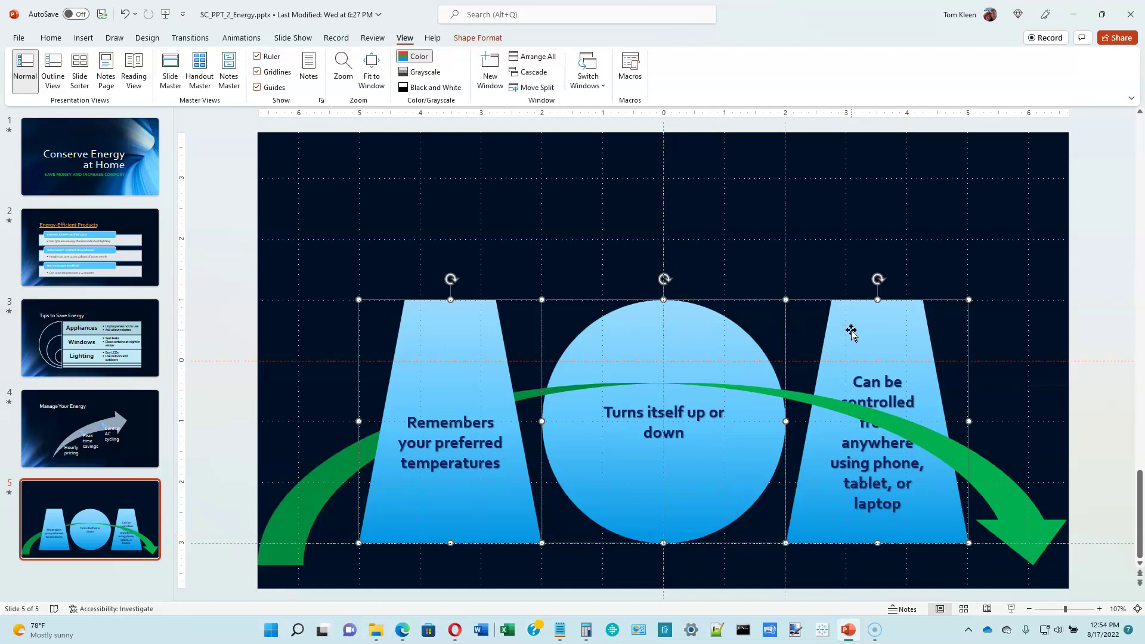
Align the three shapes to the slide and distribute them horizontally
click(467, 39)
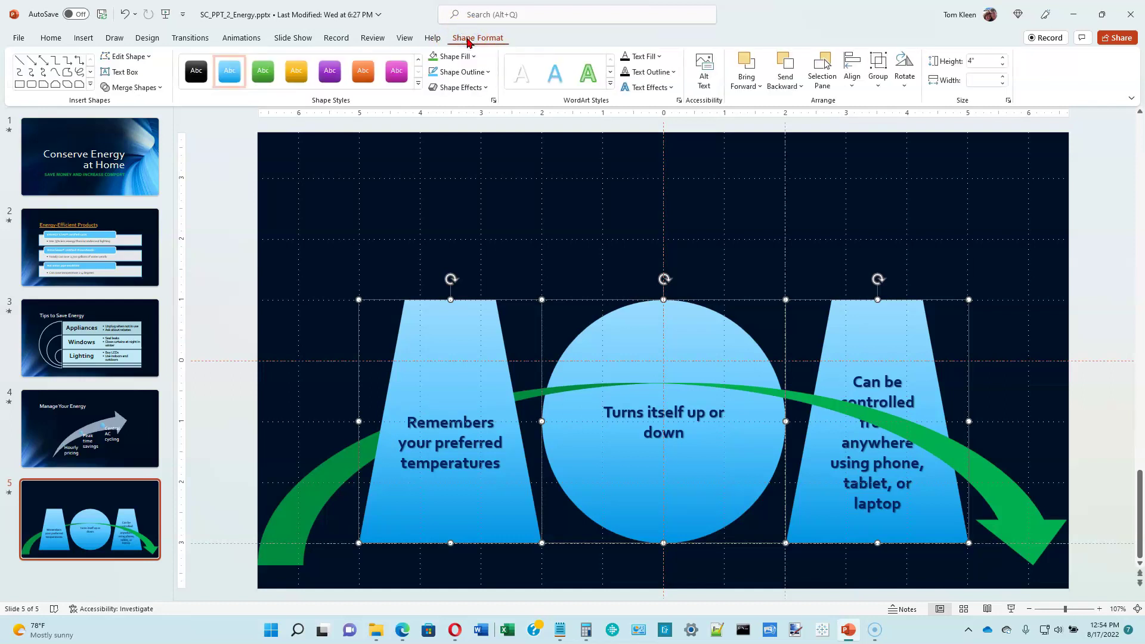
click(852, 86)
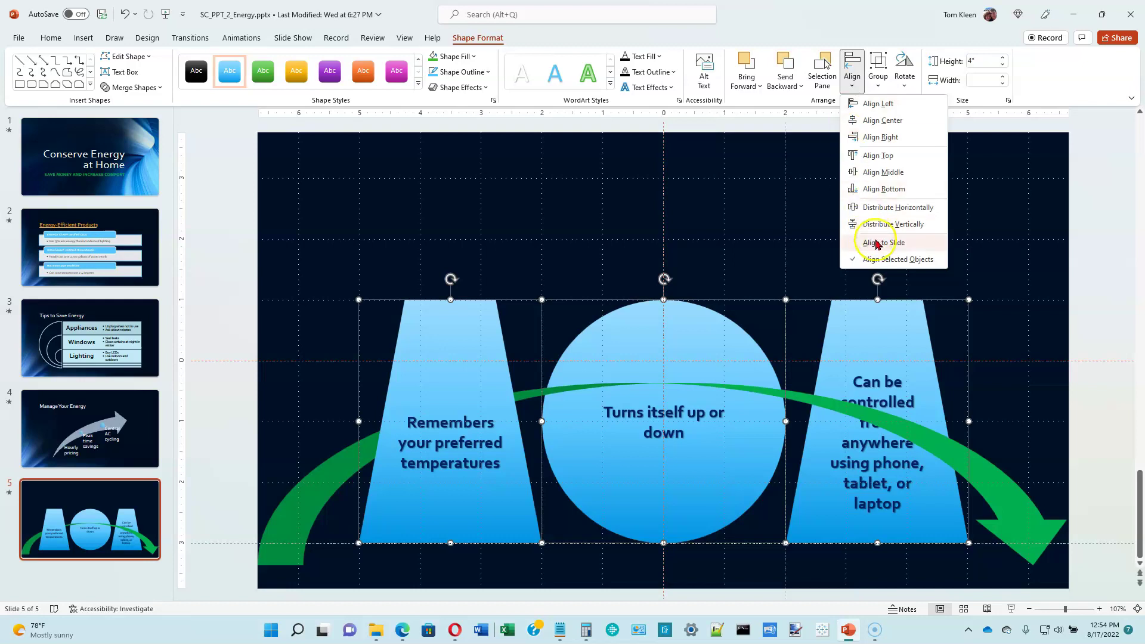
click(887, 264)
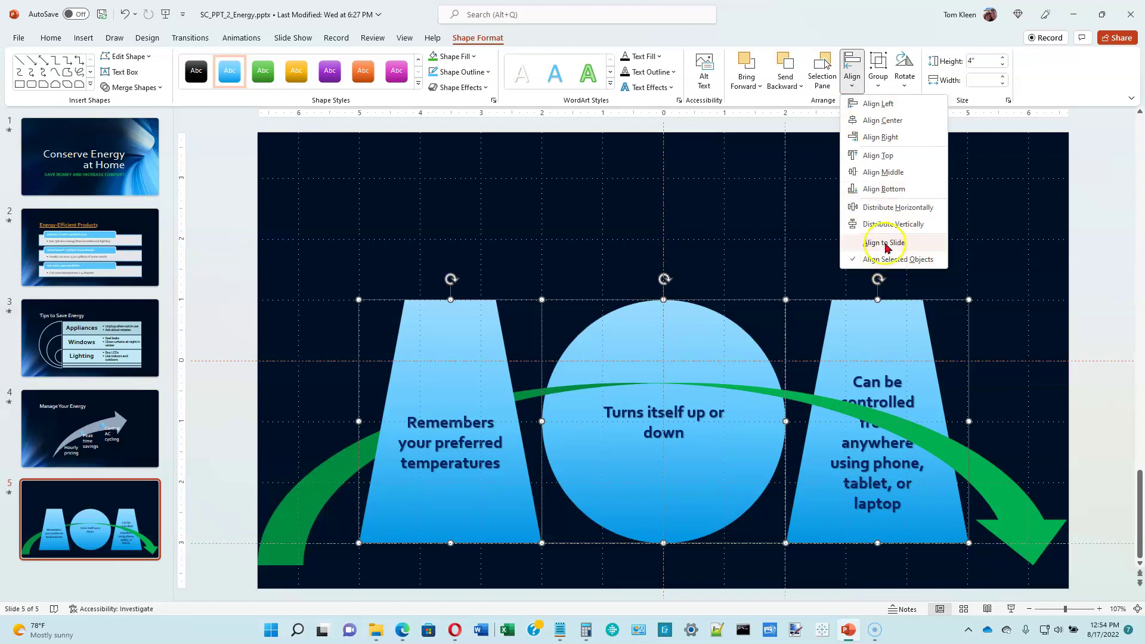
click(885, 245)
click(851, 75)
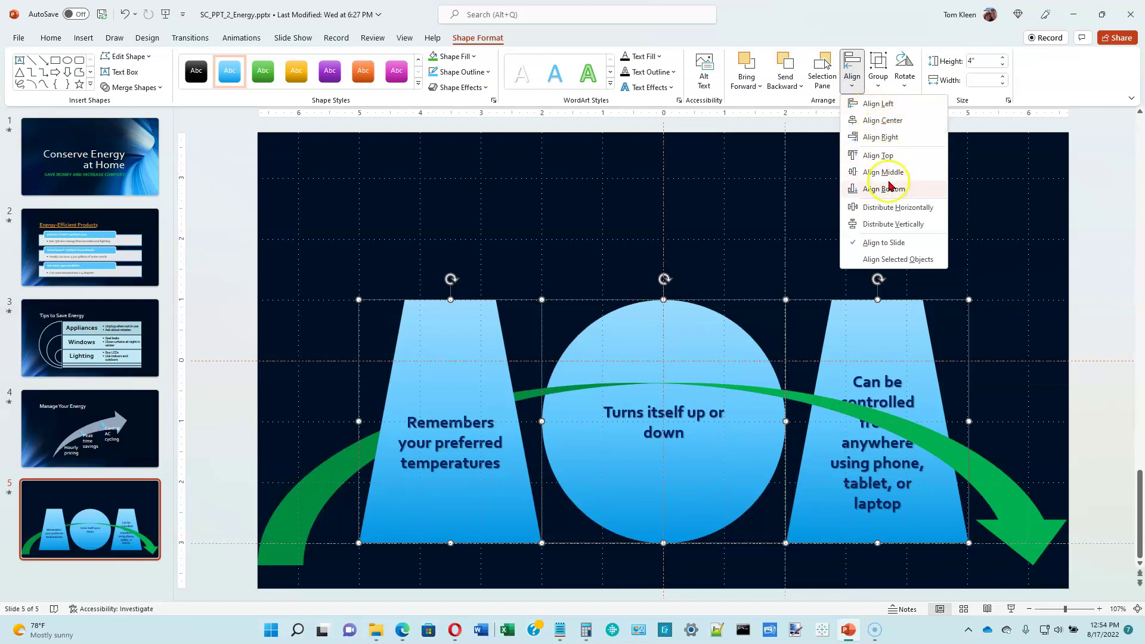
click(888, 207)
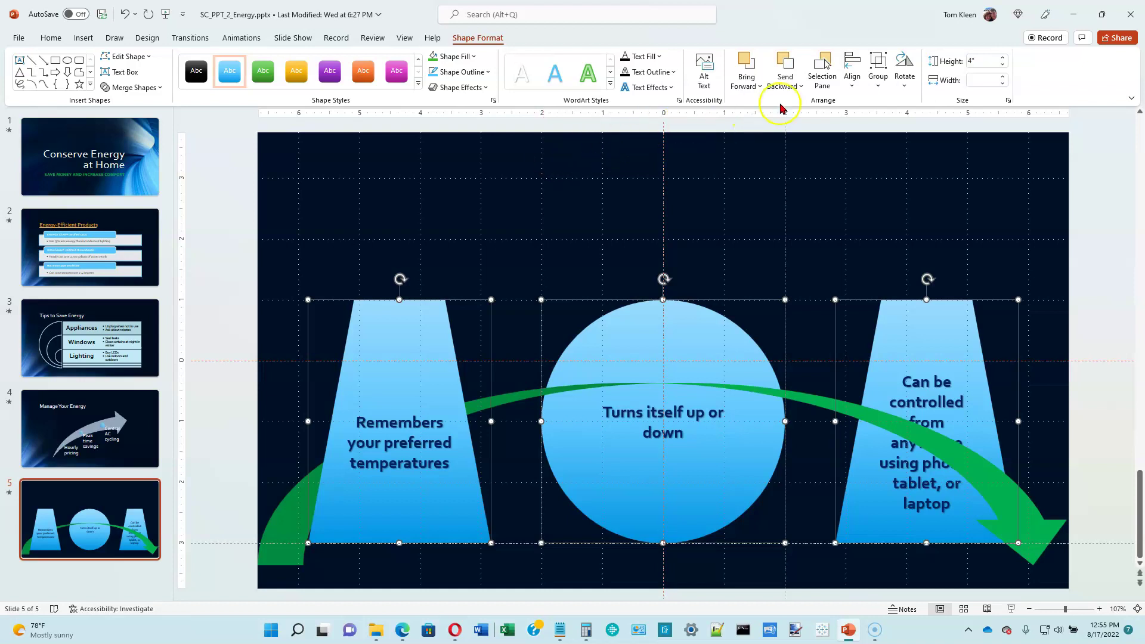
Align the shapes to the slide's middle, then move the horizontal guide up to 2.7 and the vertical guide to the right edge
click(853, 86)
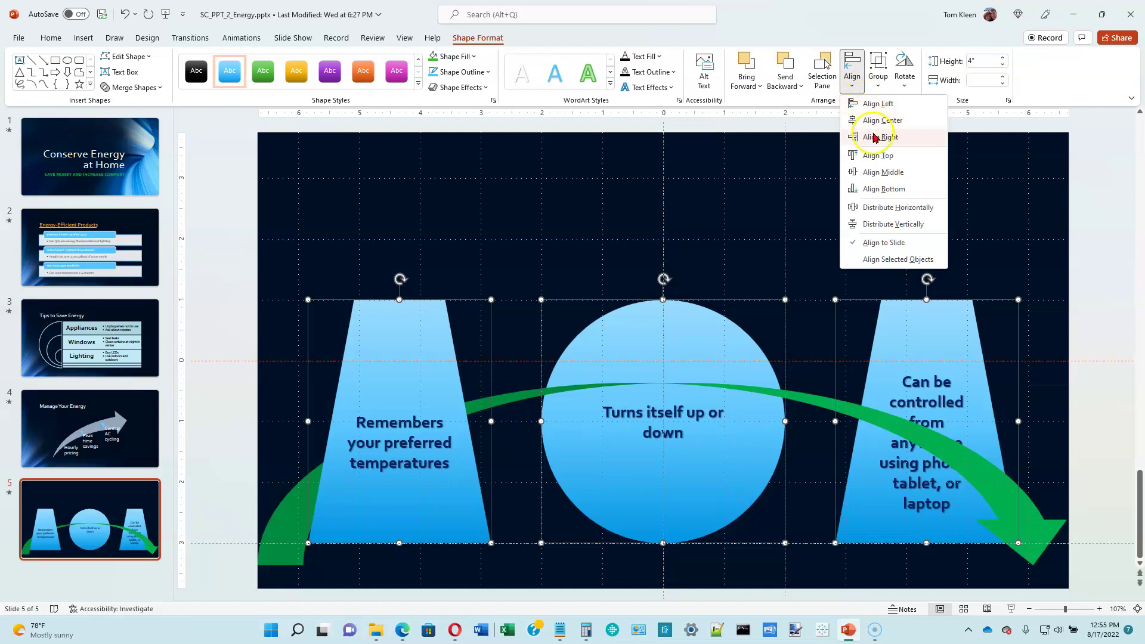
click(881, 172)
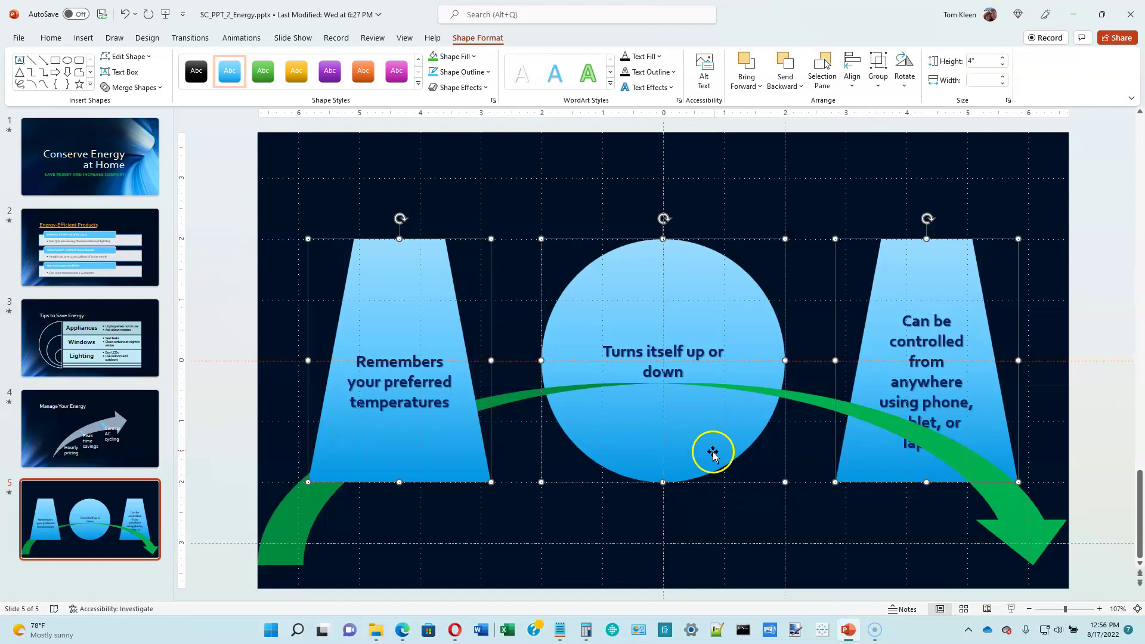
drag(222, 544, 203, 178)
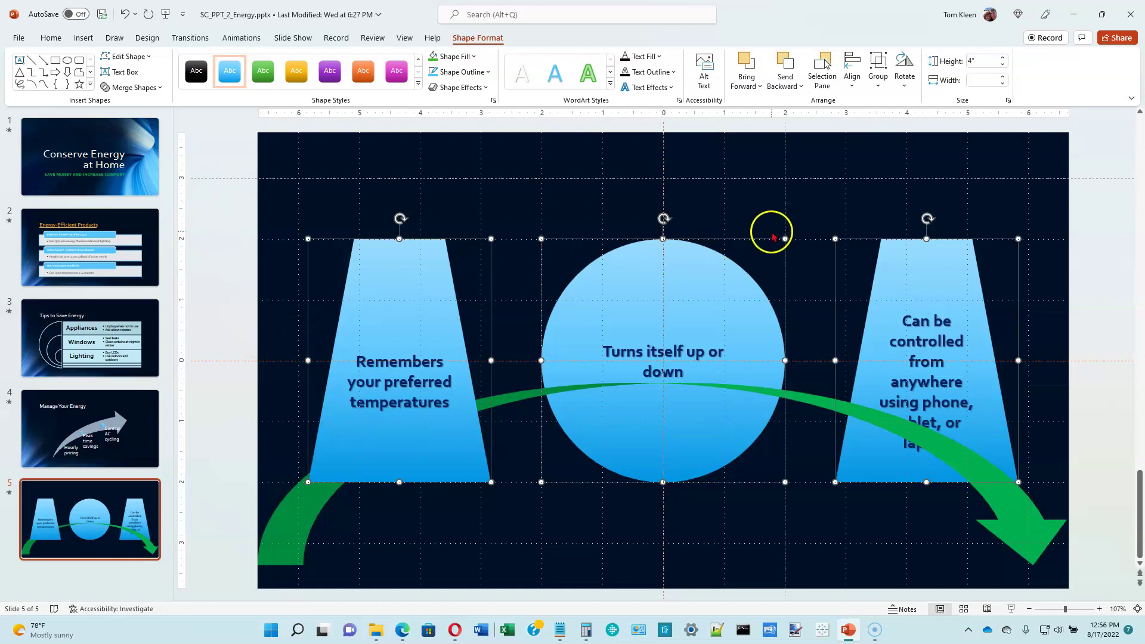
drag(785, 121, 1073, 125)
click(516, 510)
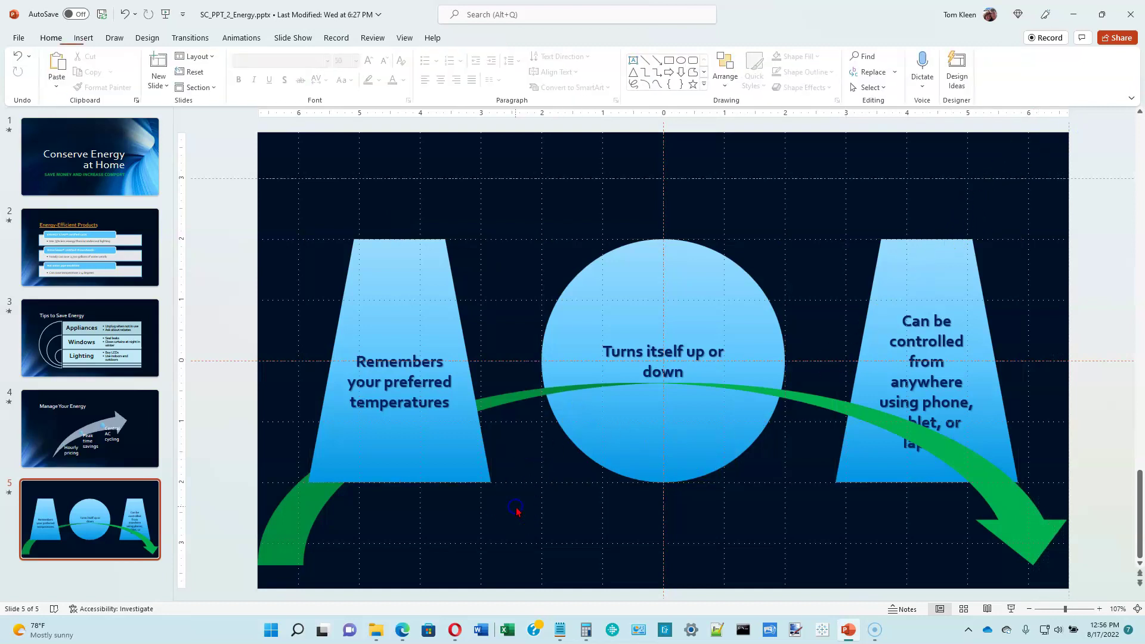
Move the green curved arrow up the slide and flip it vertically
click(304, 522)
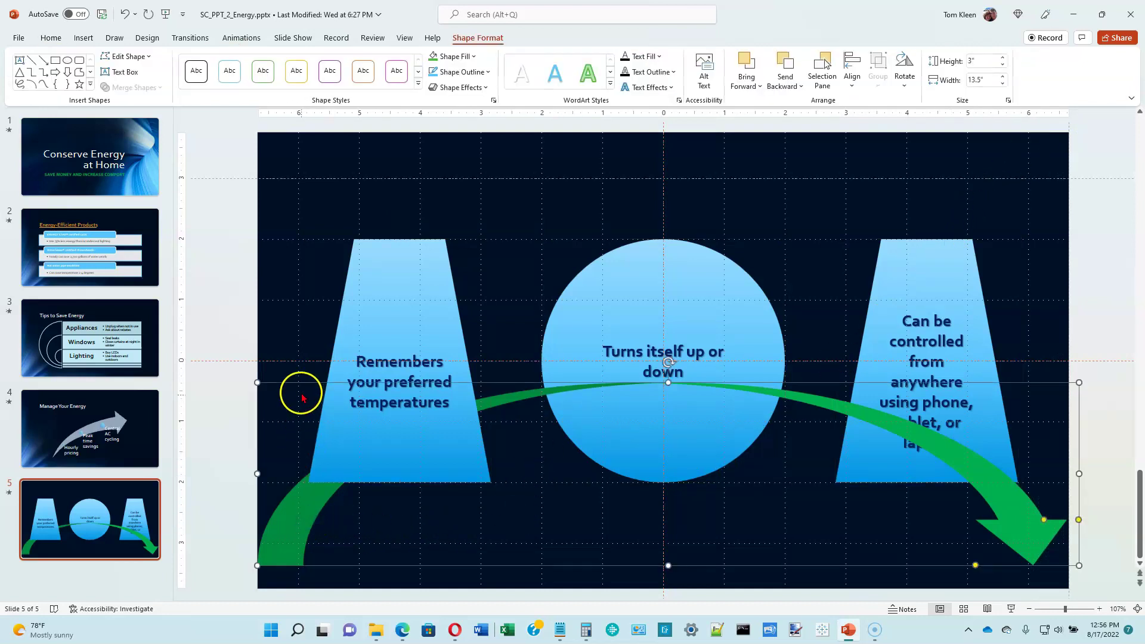
drag(296, 384, 299, 183)
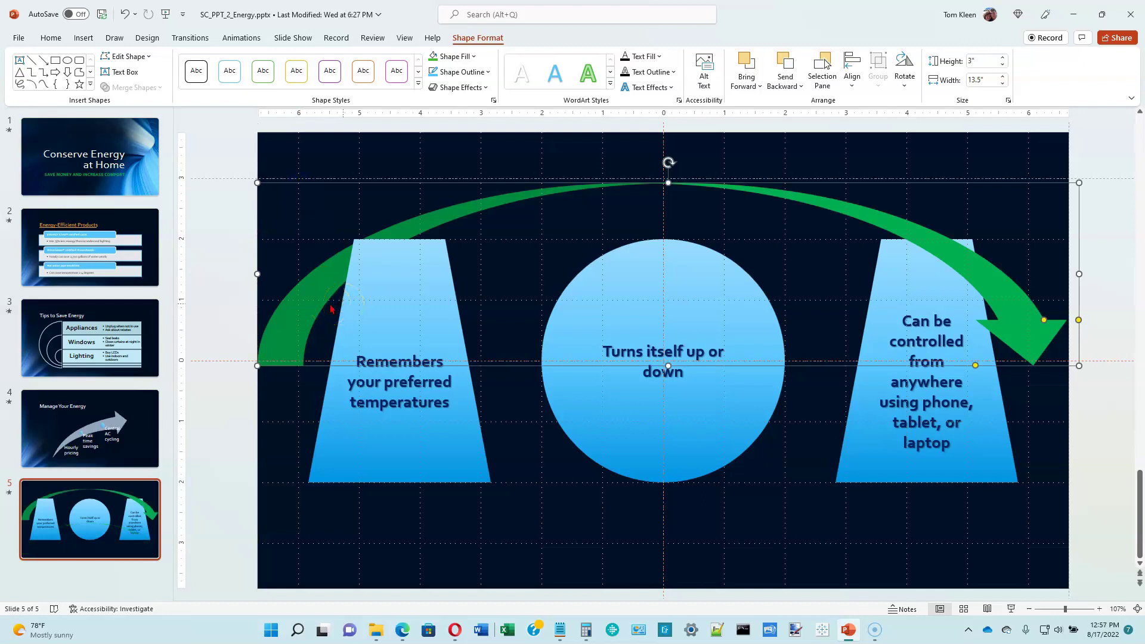
click(301, 263)
click(485, 38)
click(904, 84)
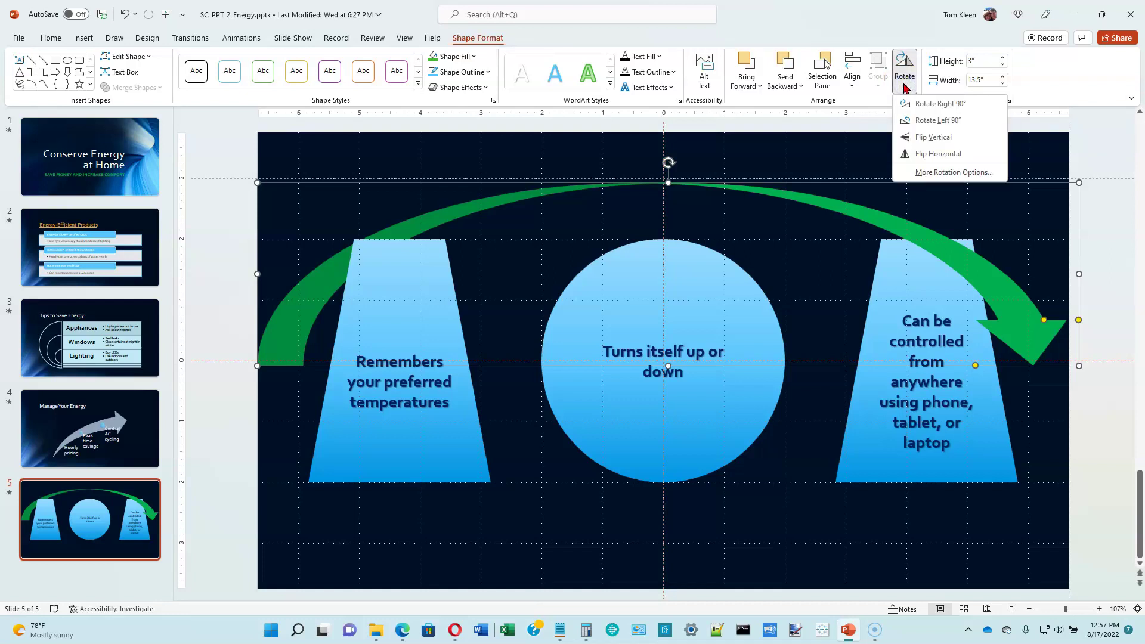
click(933, 138)
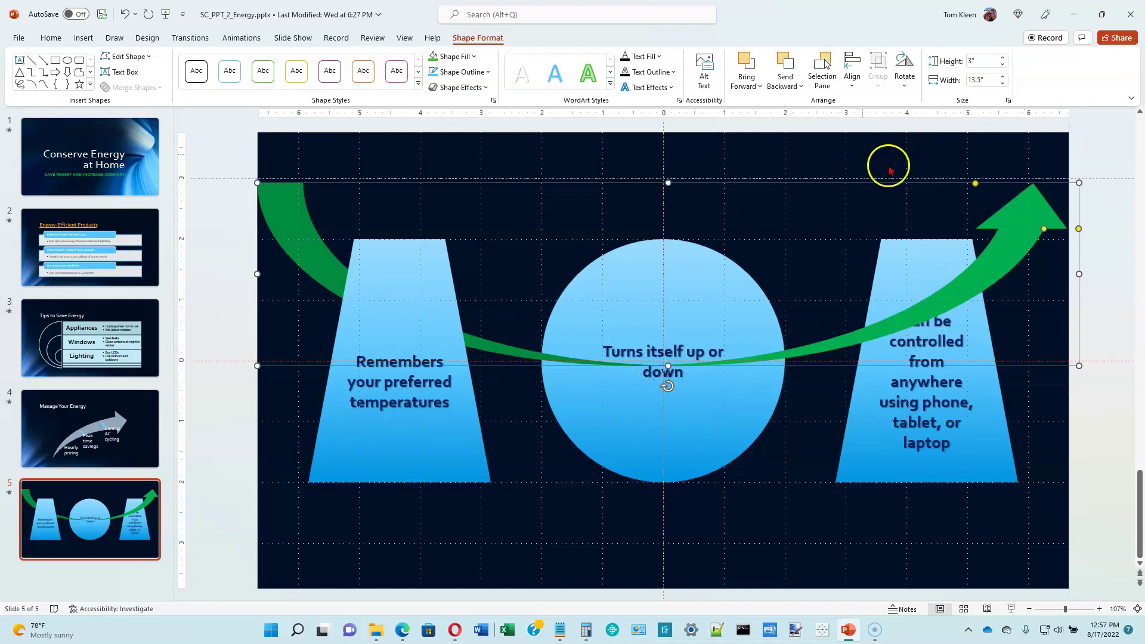
Send the green arrow to the back, behind the trapezoids and circle
click(801, 88)
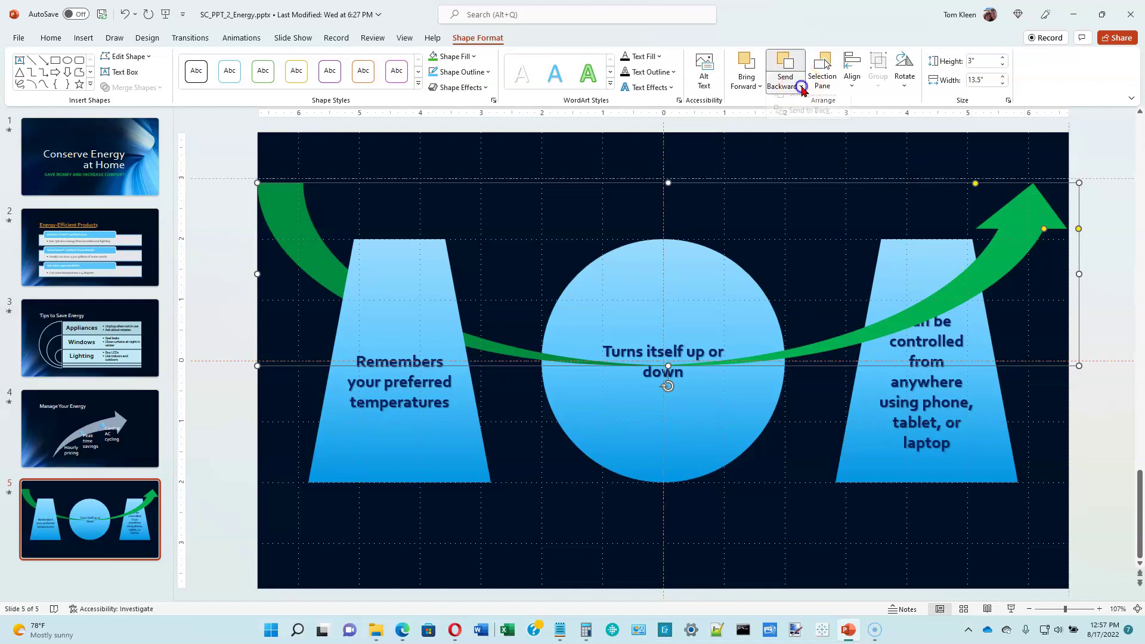
click(809, 121)
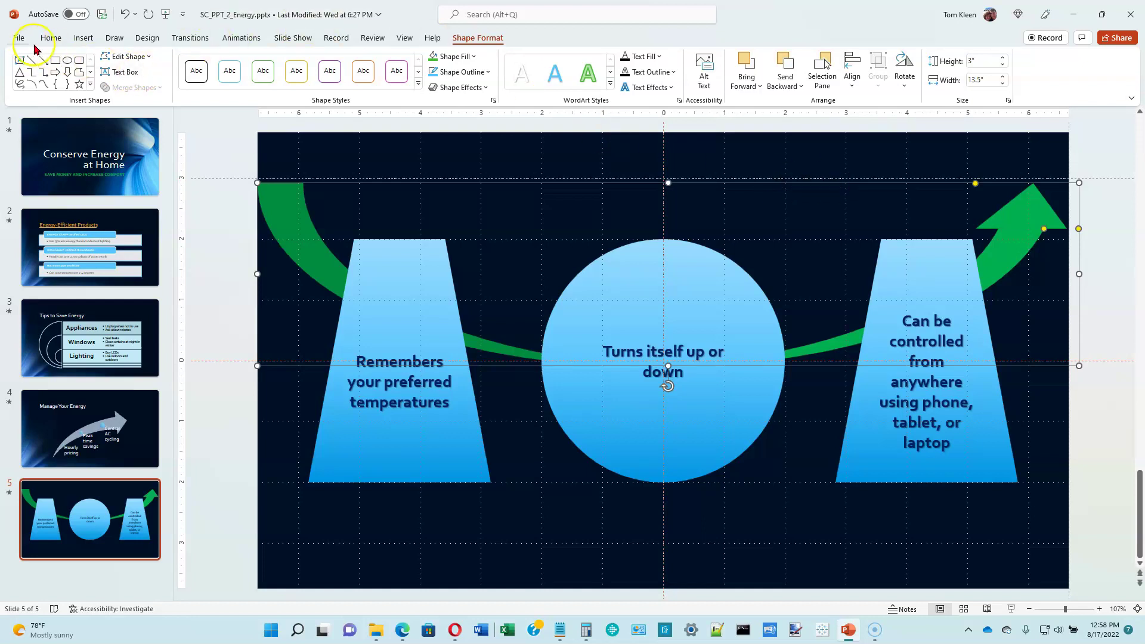
click(51, 38)
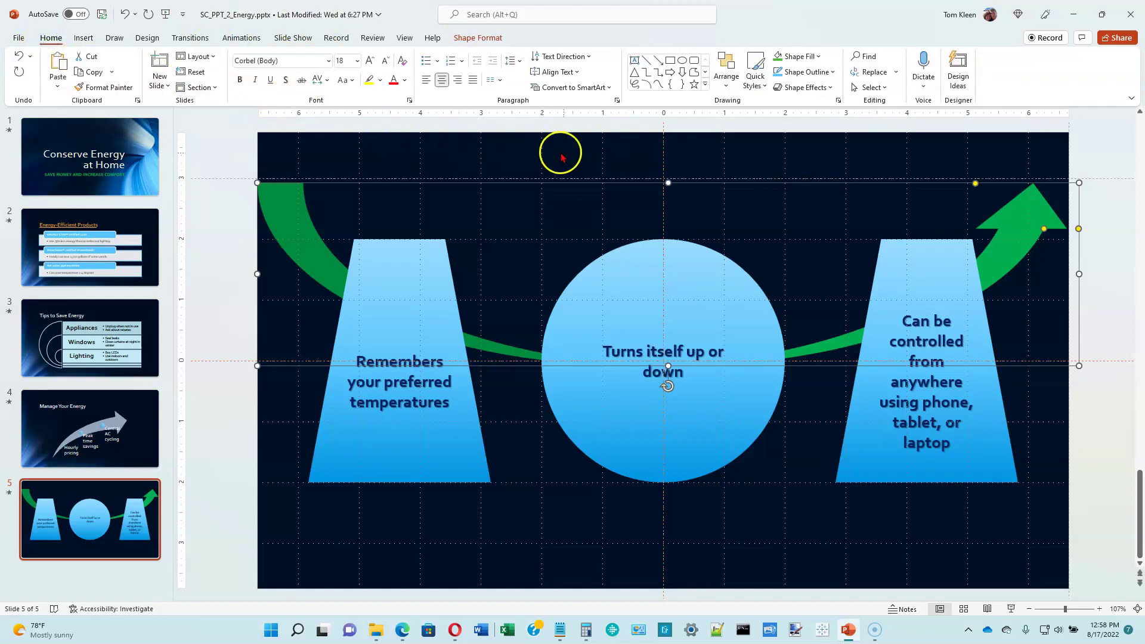
click(871, 88)
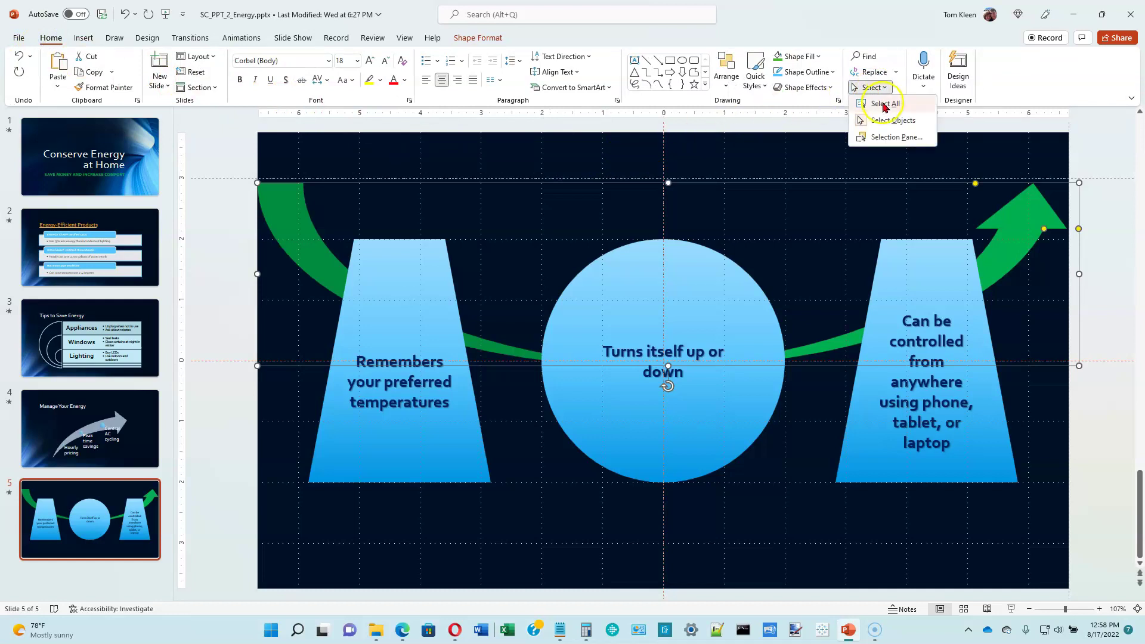
Select all shapes on slide 5 and group them into one object
click(884, 103)
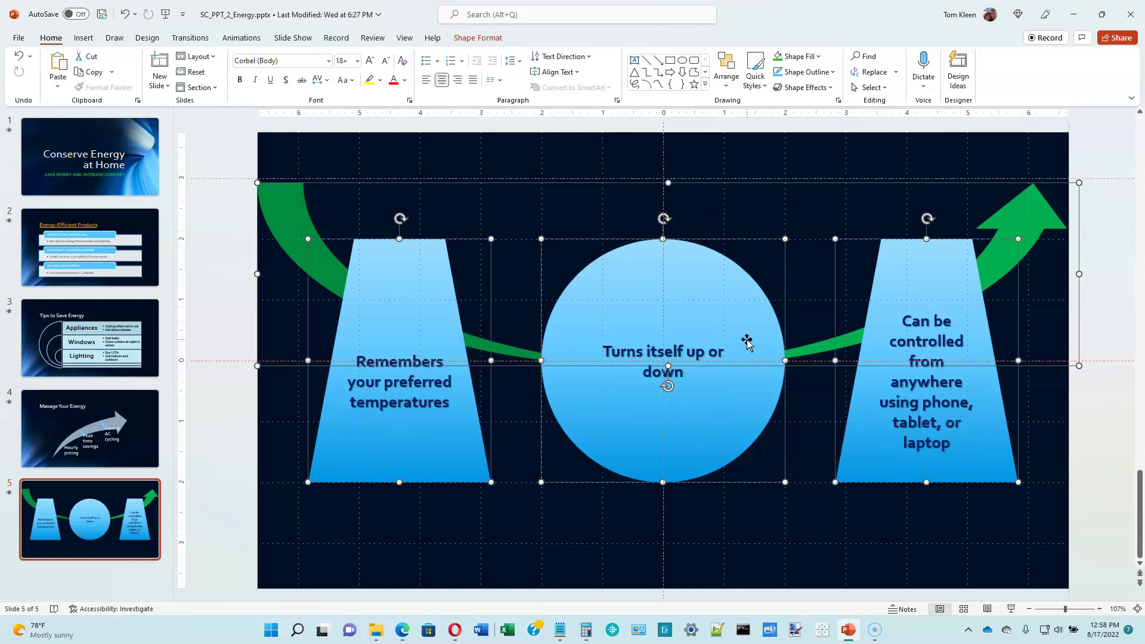
click(476, 38)
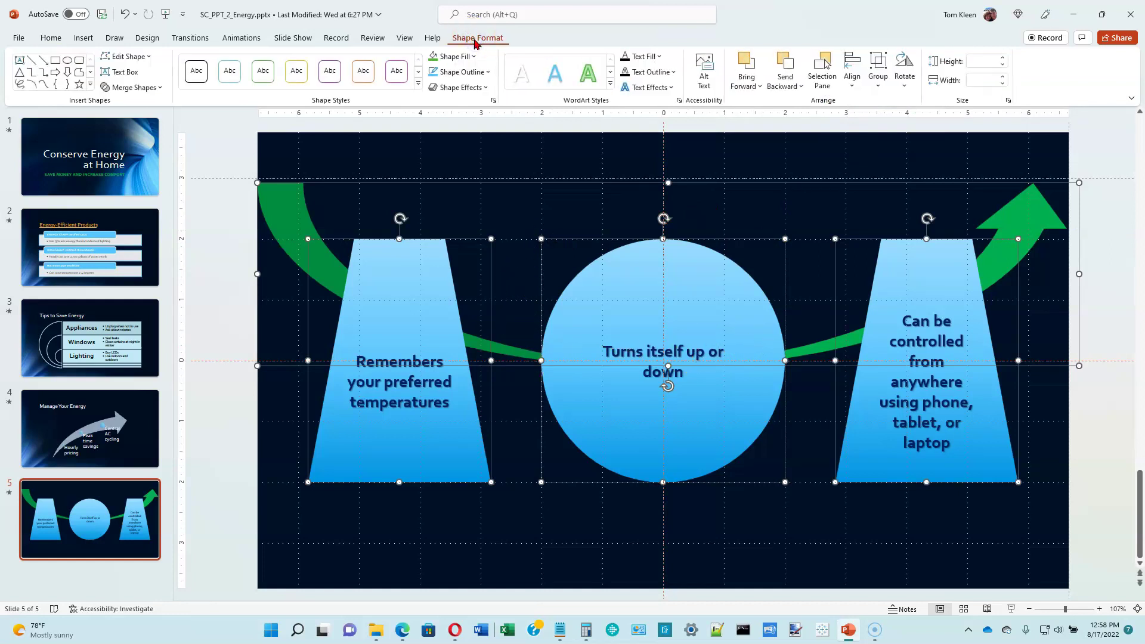
click(879, 87)
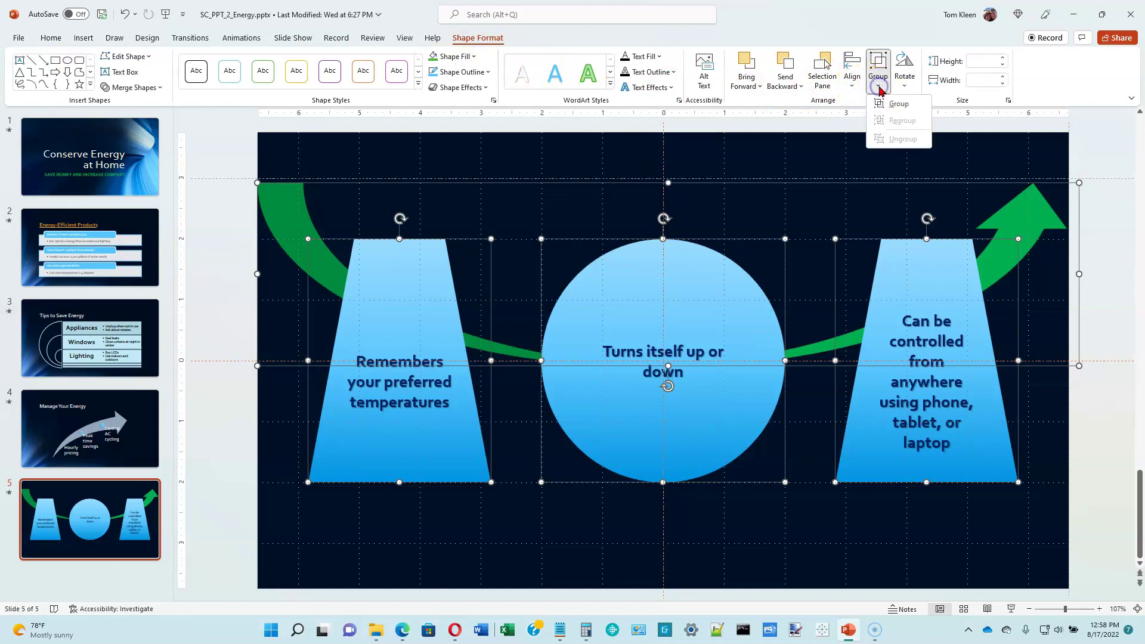
click(898, 103)
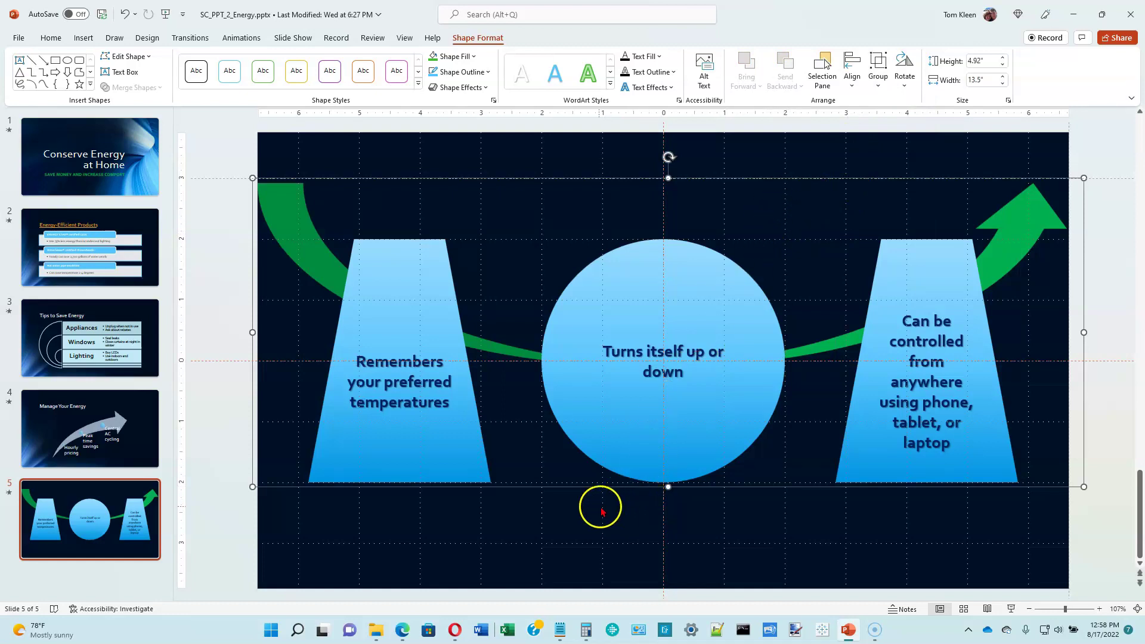
Nudge the whole group slightly lower on the slide
click(587, 521)
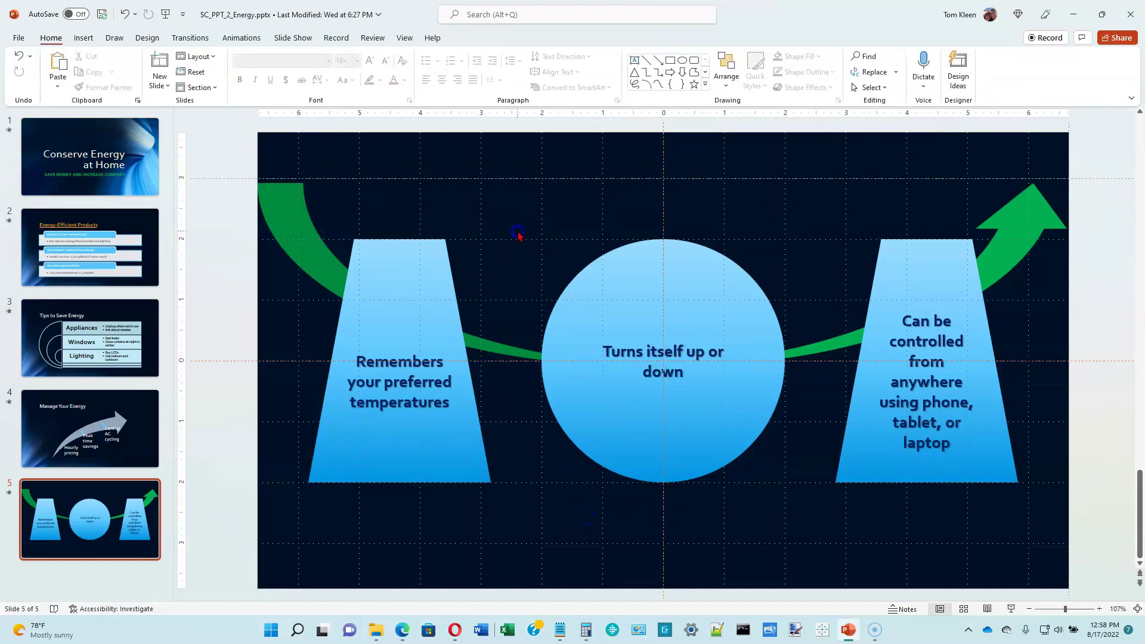
click(553, 338)
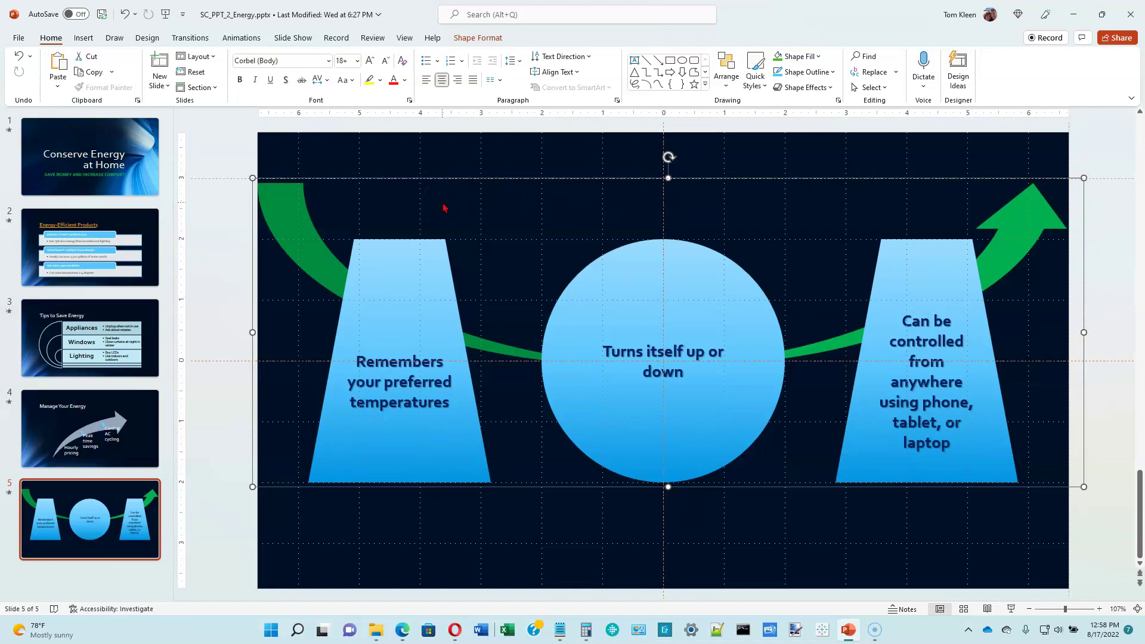
drag(522, 176, 520, 214)
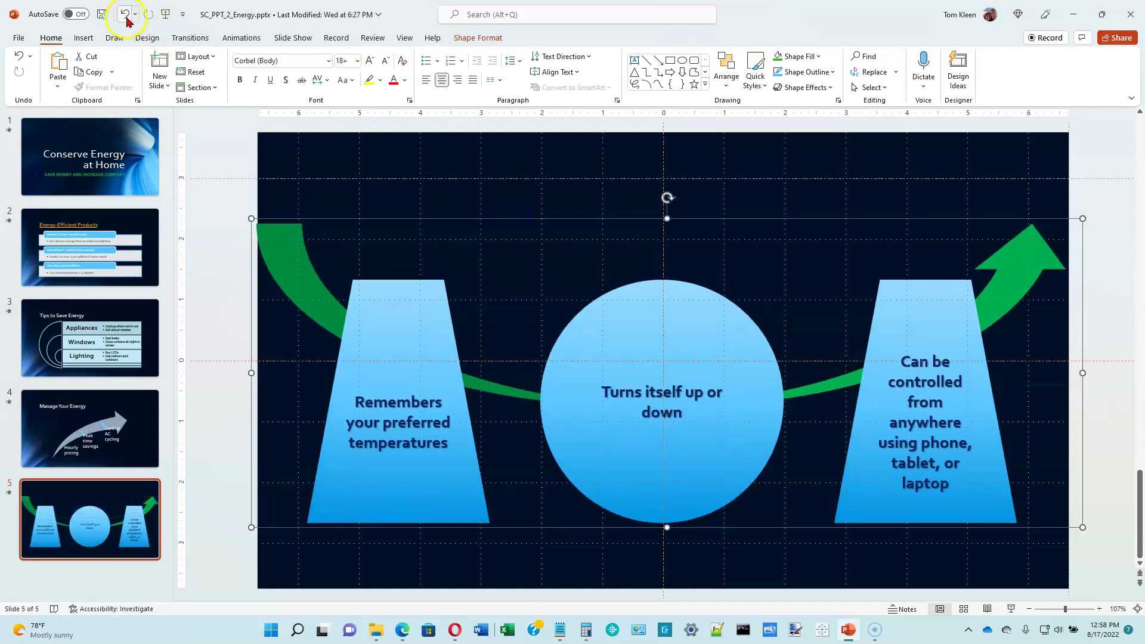
Undo the group move and expand the full Insert Shapes gallery
click(126, 17)
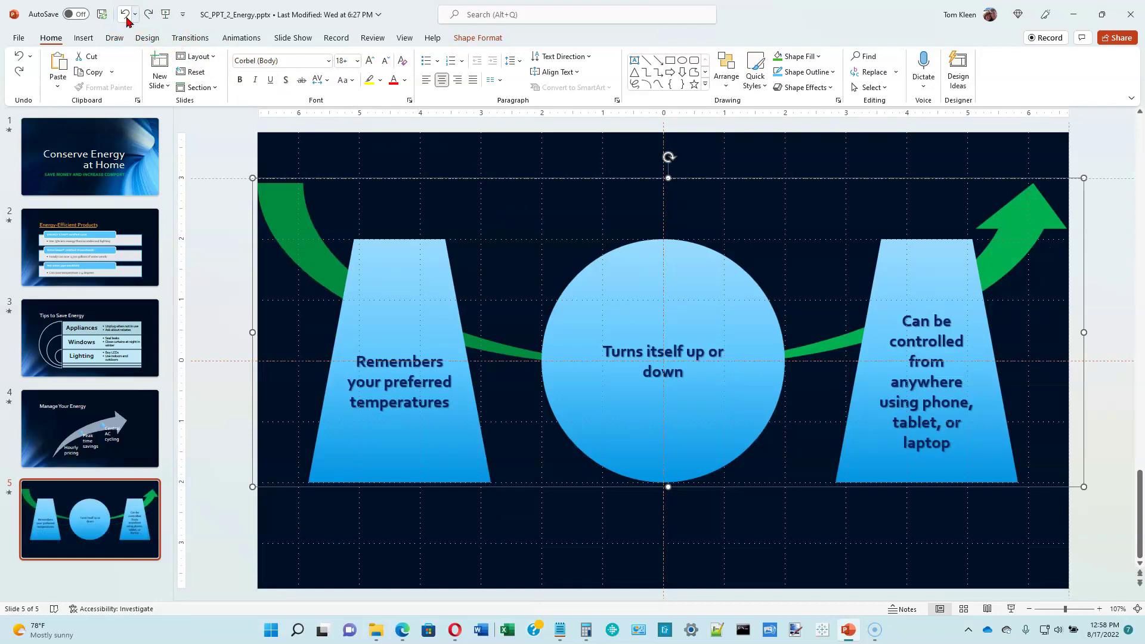
click(479, 38)
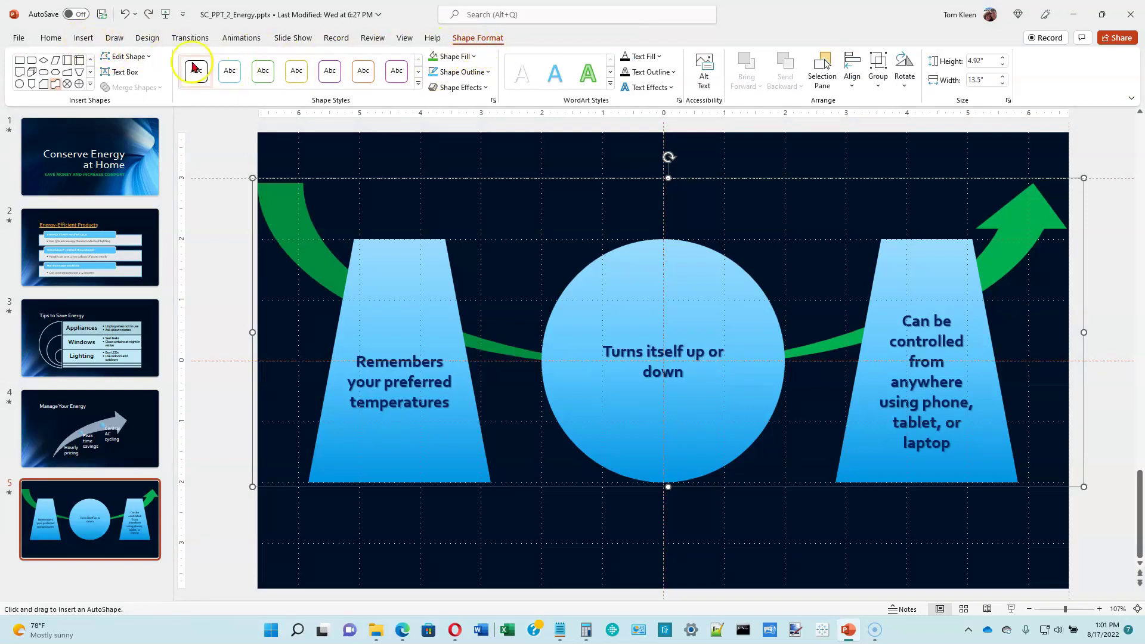
click(91, 86)
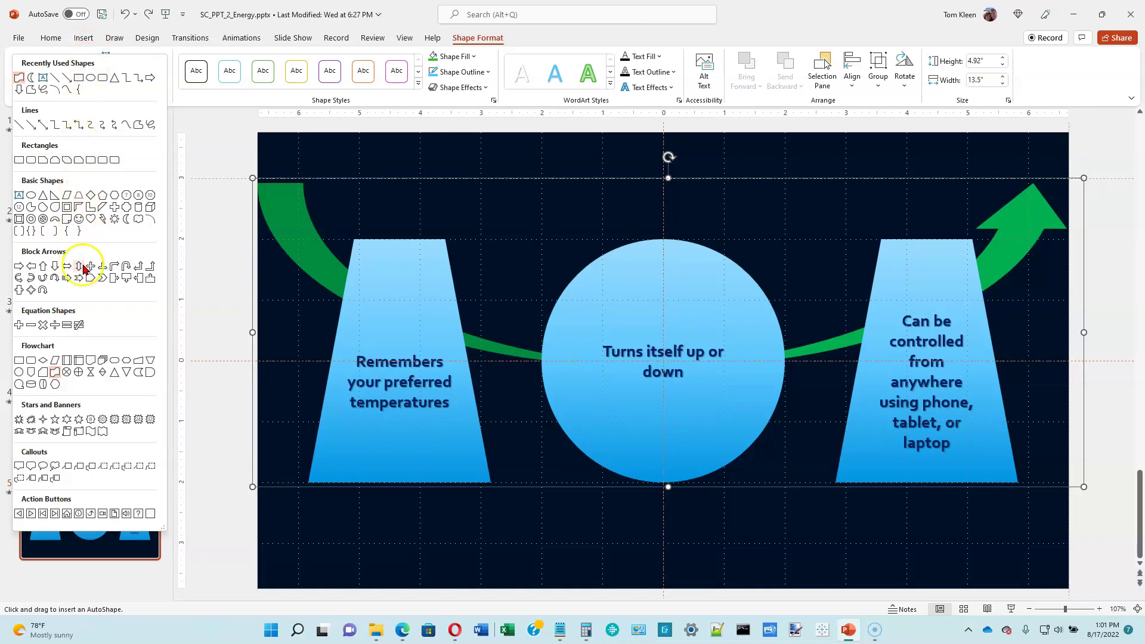
Draw a small moon and a Flowchart: Punched Tape wavy banner above the circle
click(128, 223)
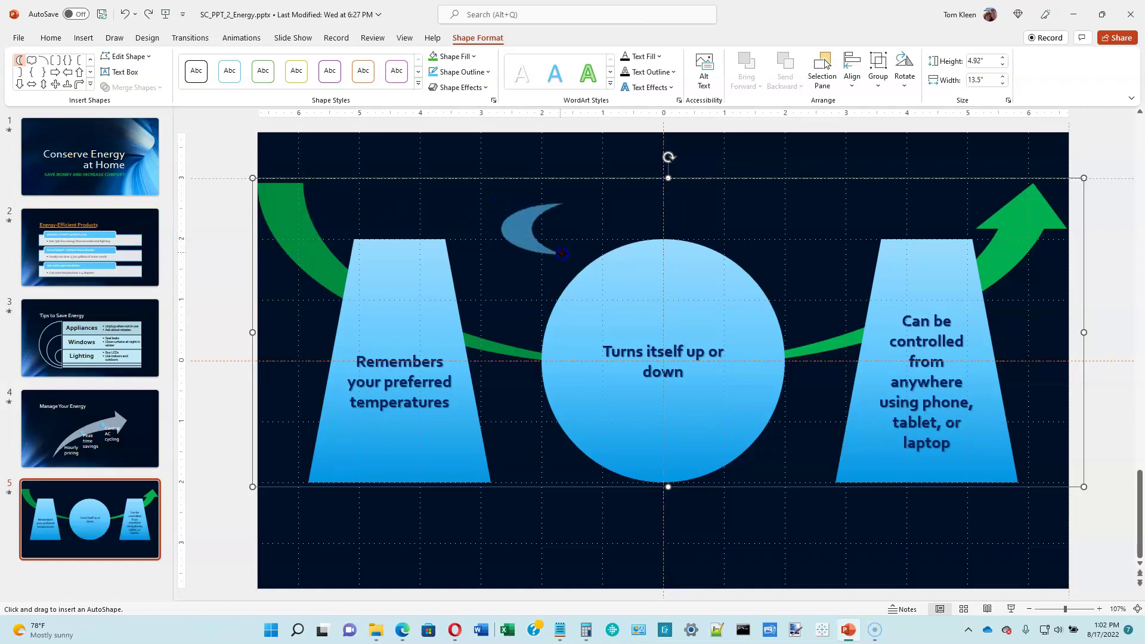
drag(561, 254, 562, 254)
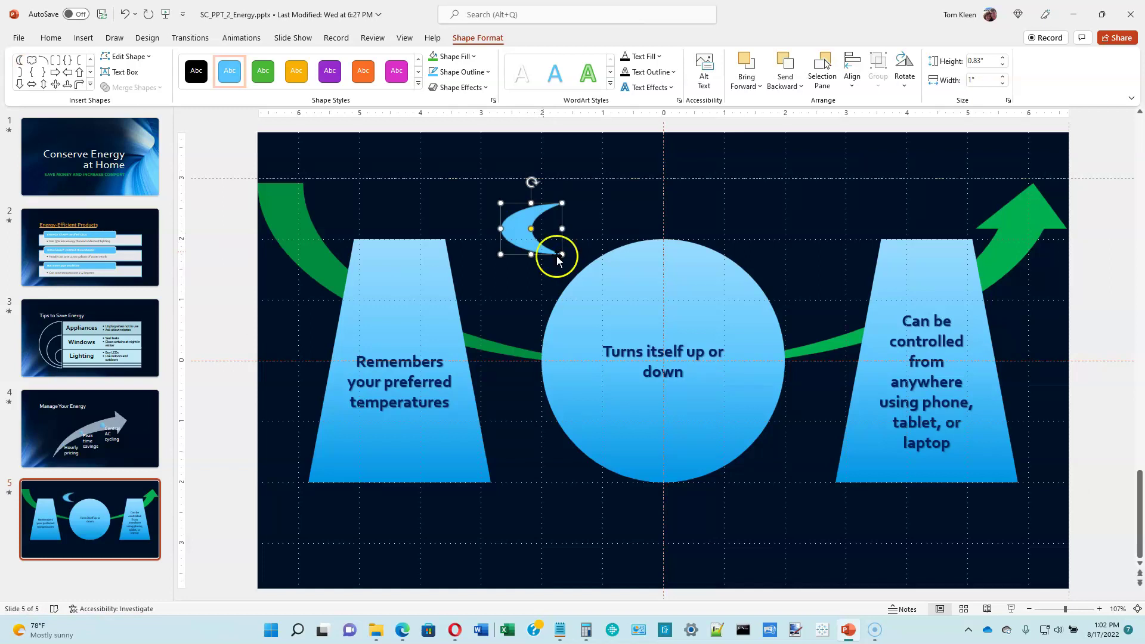
click(90, 84)
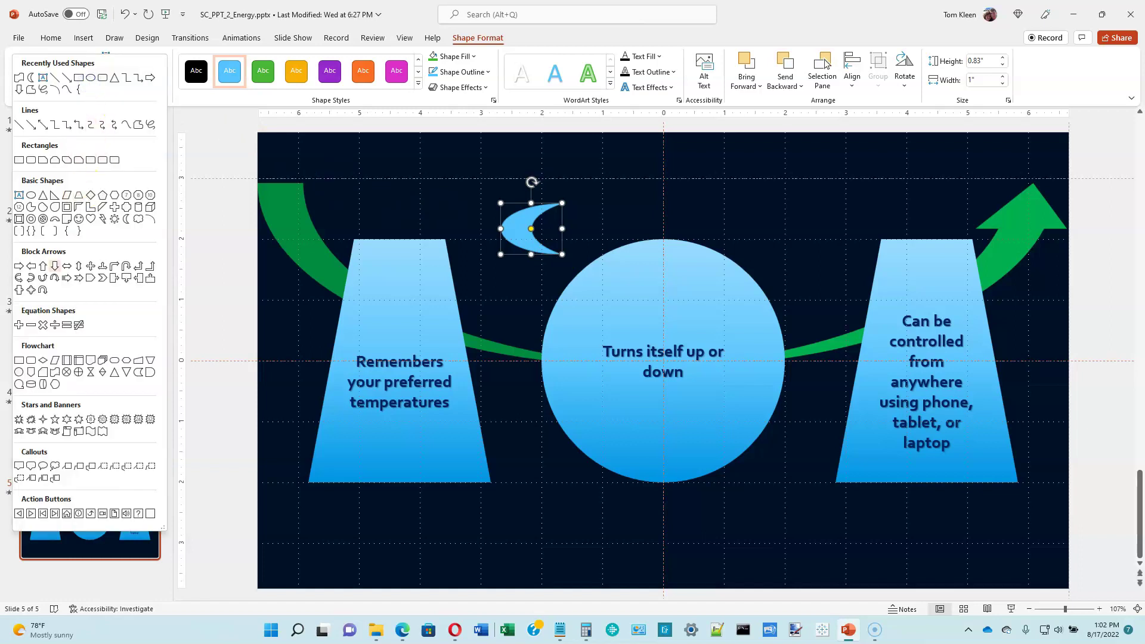
click(57, 374)
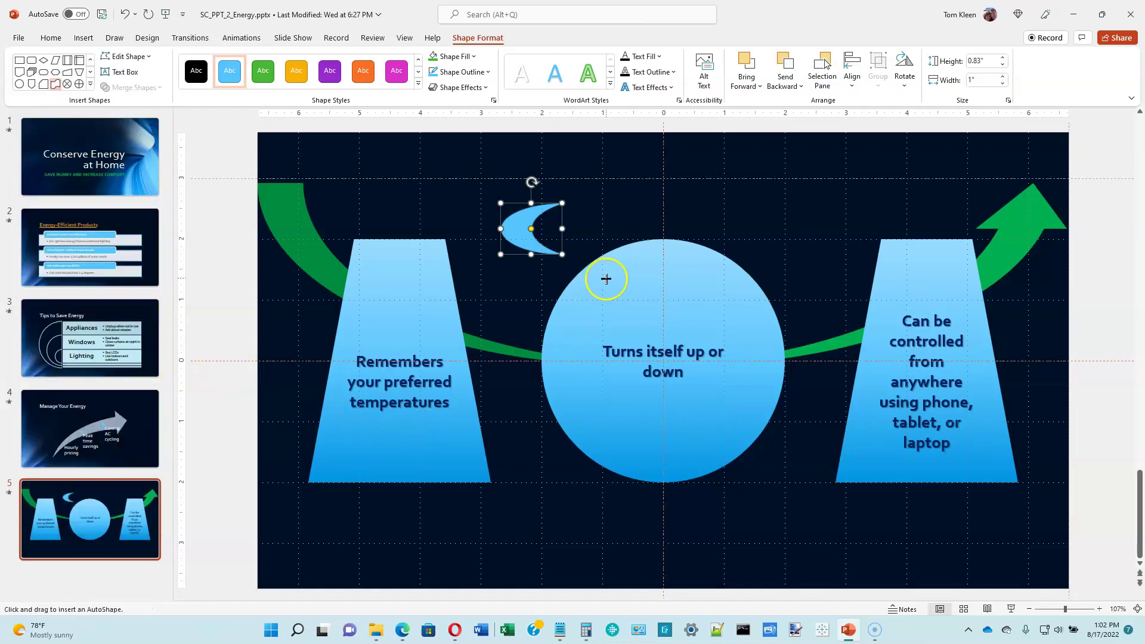
drag(583, 175, 835, 248)
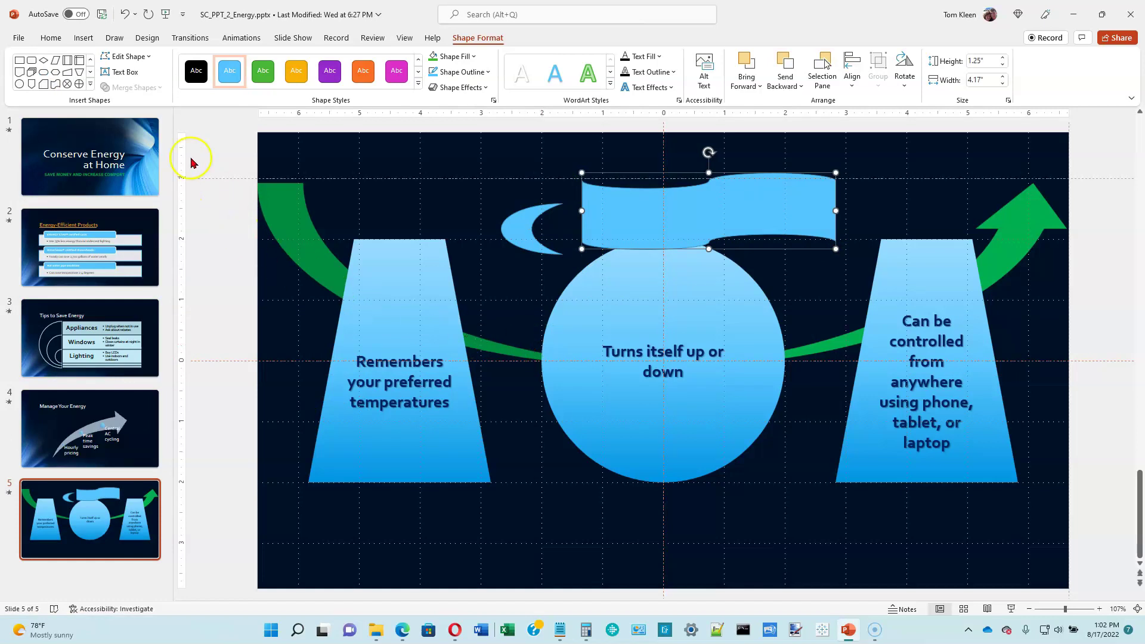
Draw a sun below the circle and move the banner down so it overlaps the sun
click(90, 83)
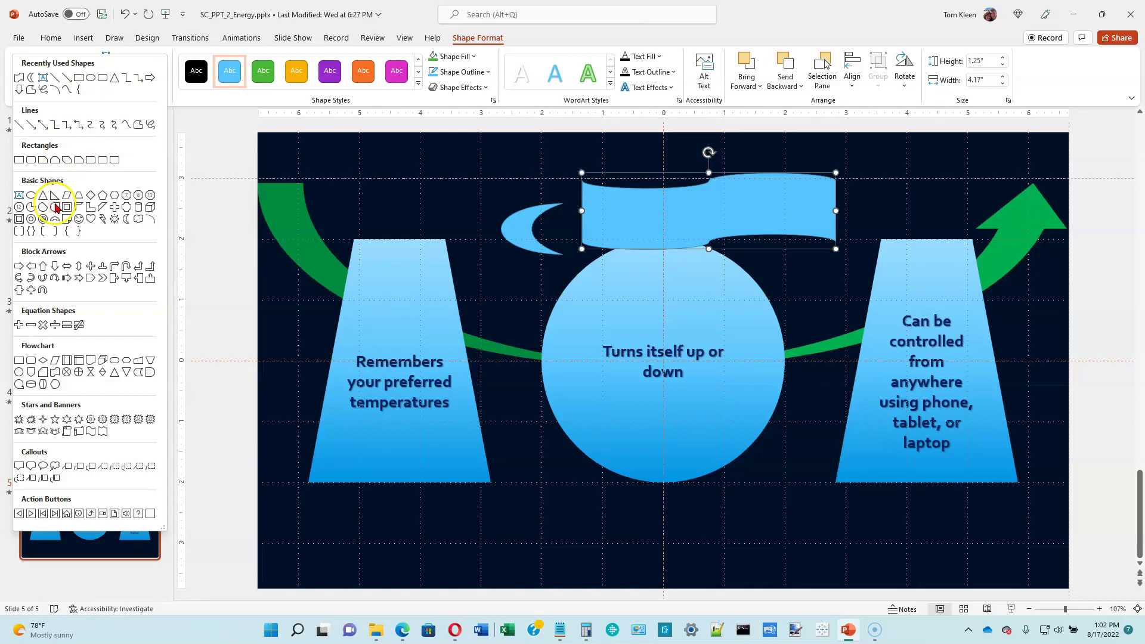
click(114, 219)
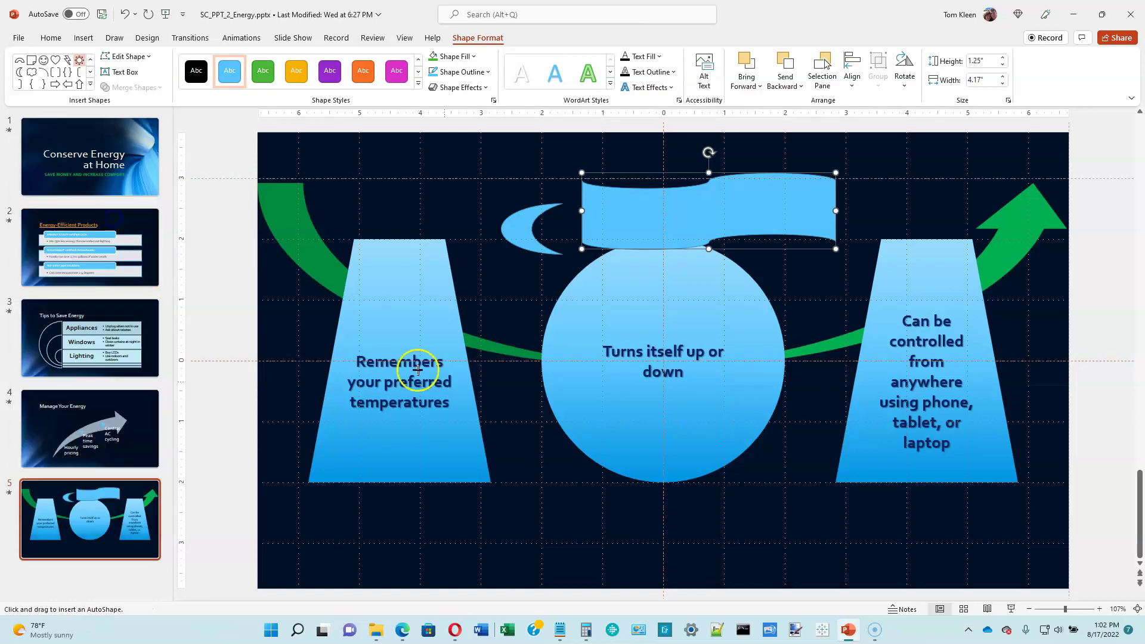
drag(718, 481, 791, 542)
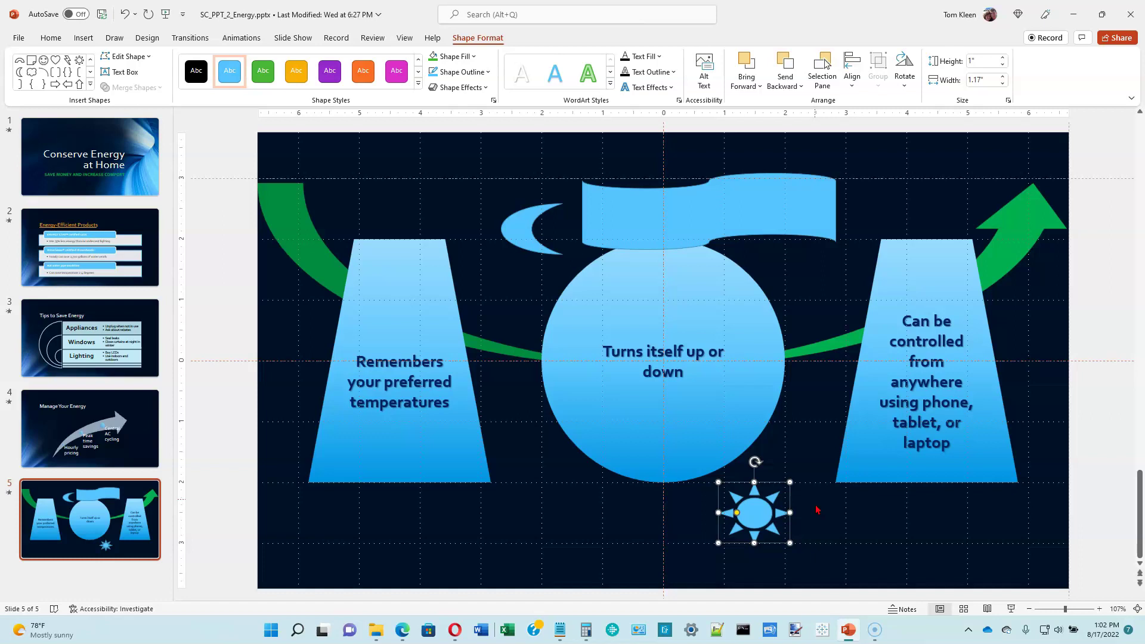
drag(700, 225, 619, 528)
Put the moon at the banner's left end and apply Light 1 Outline, Colored Fill - Green, Accent 2 to all three shapes
drag(527, 232, 470, 523)
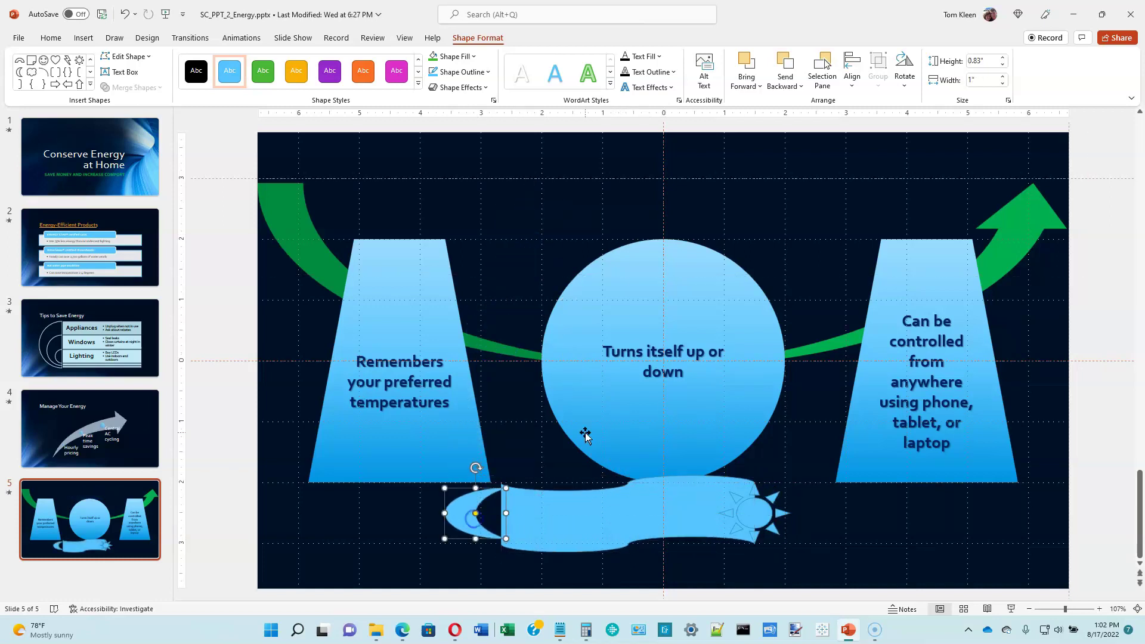
shift+click(569, 514)
shift+click(766, 510)
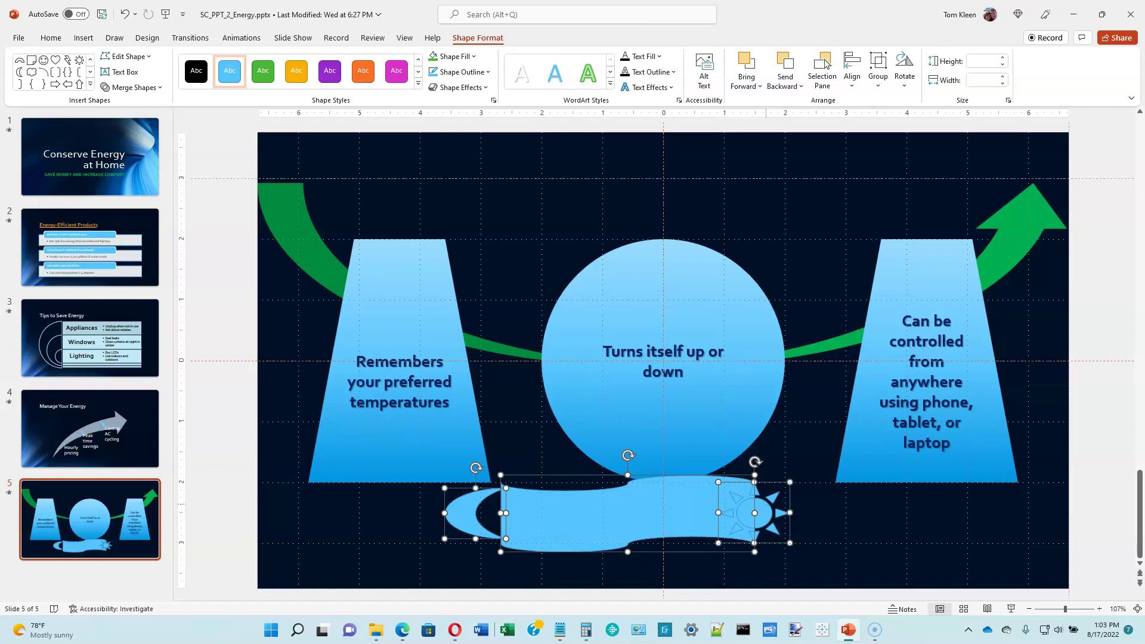
click(420, 87)
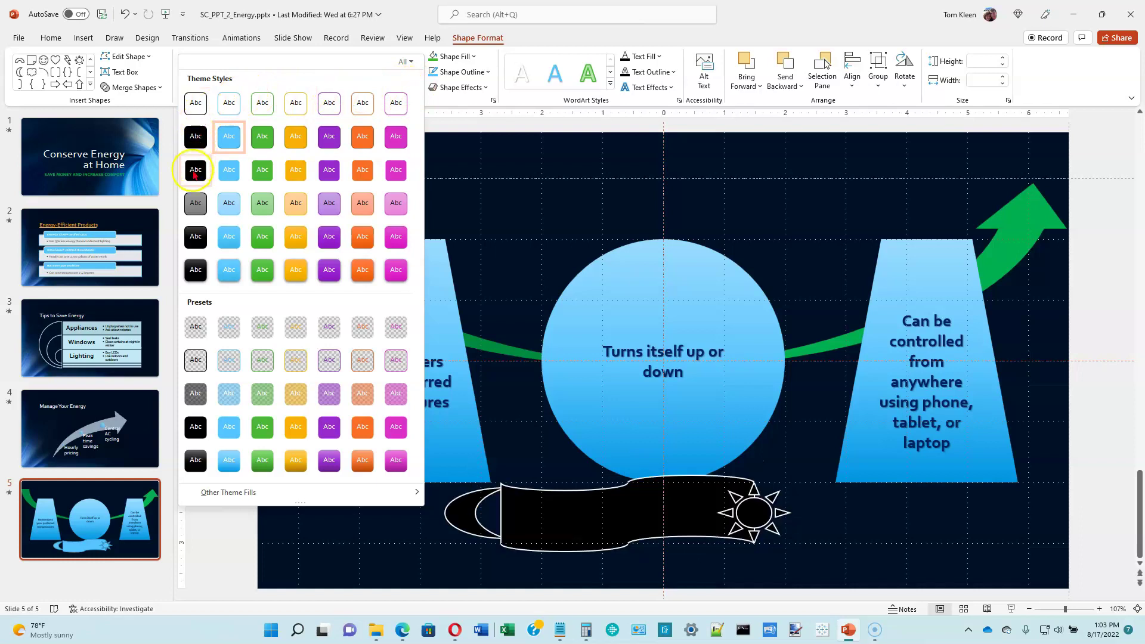
click(261, 171)
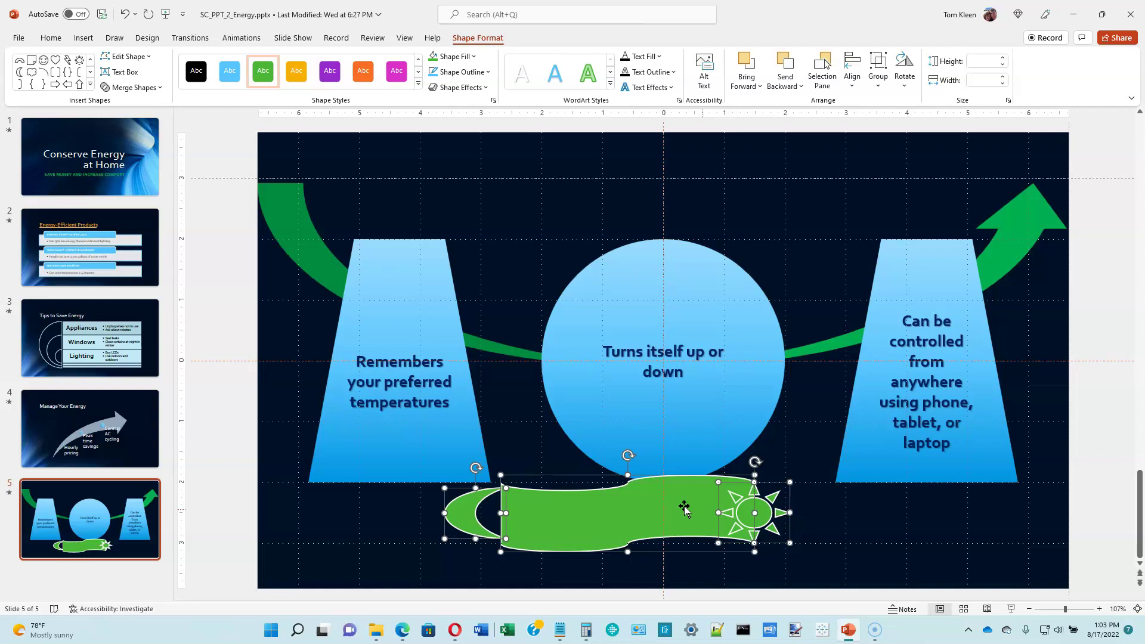
click(371, 508)
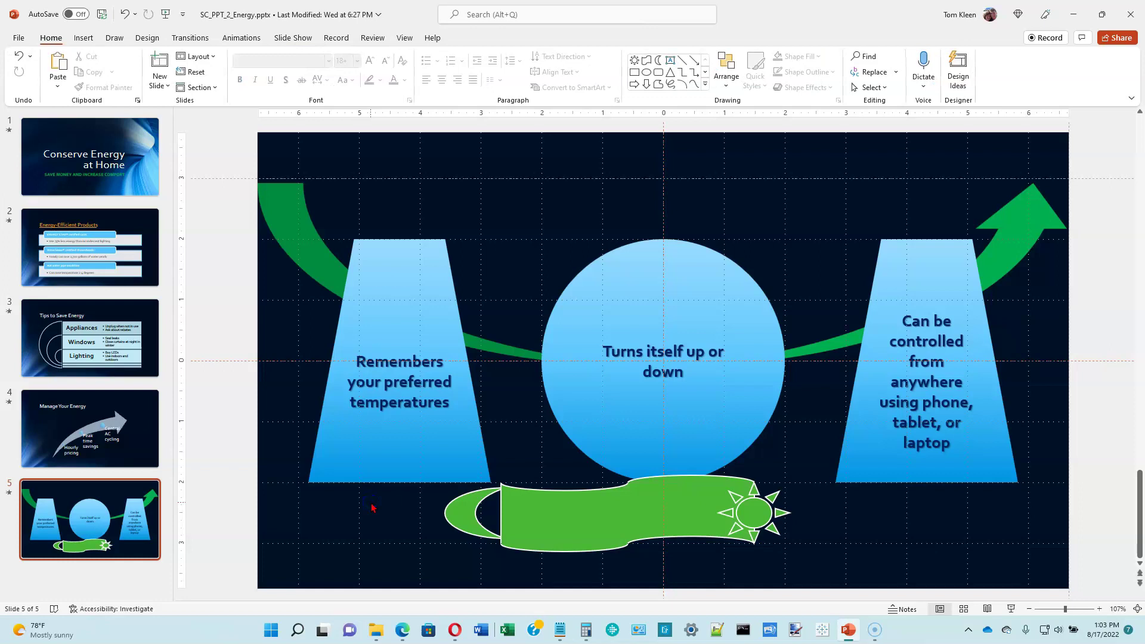
Resize the moon to 1.5" high by 0.8" wide
click(470, 510)
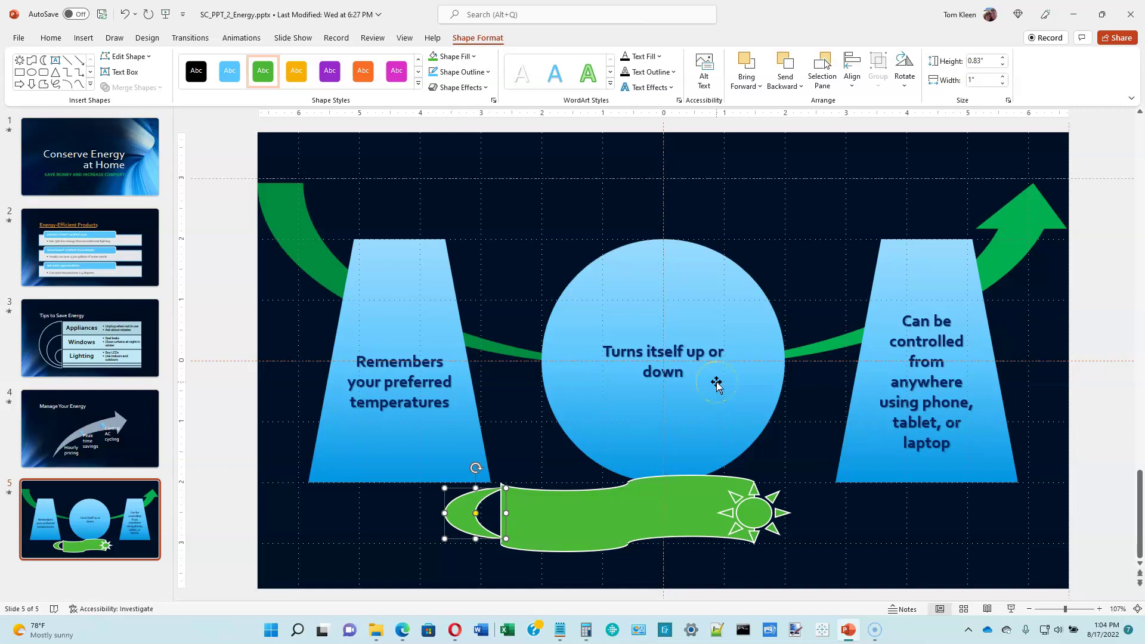
click(1002, 58)
click(1003, 58)
click(1002, 58)
click(1002, 58)
click(1002, 58)
click(1002, 58)
click(1003, 57)
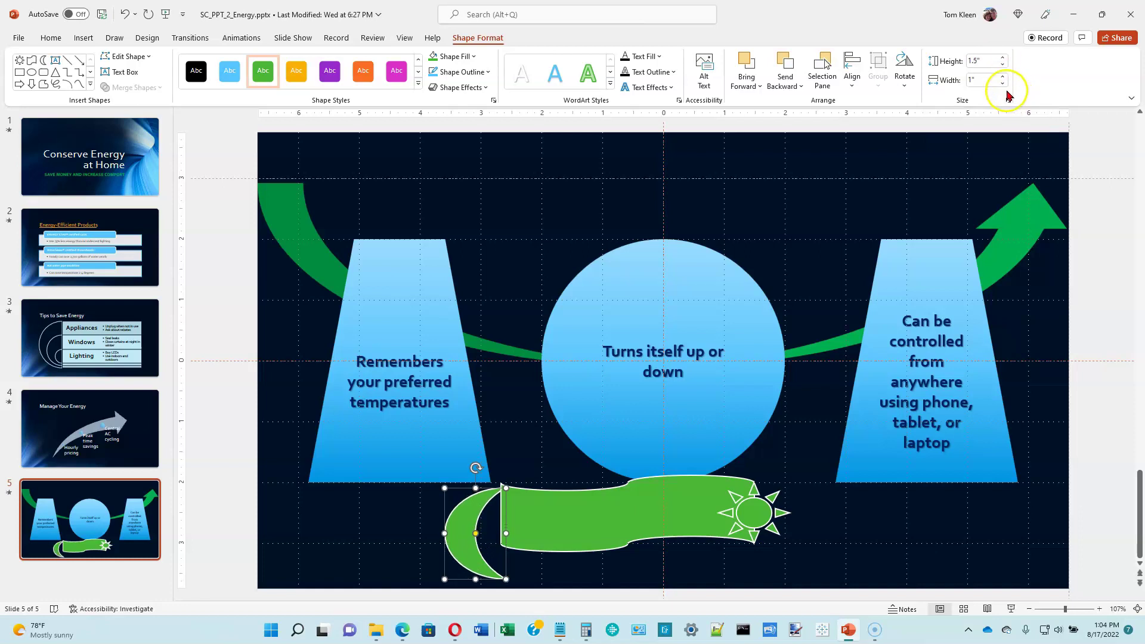
click(1003, 85)
click(1003, 84)
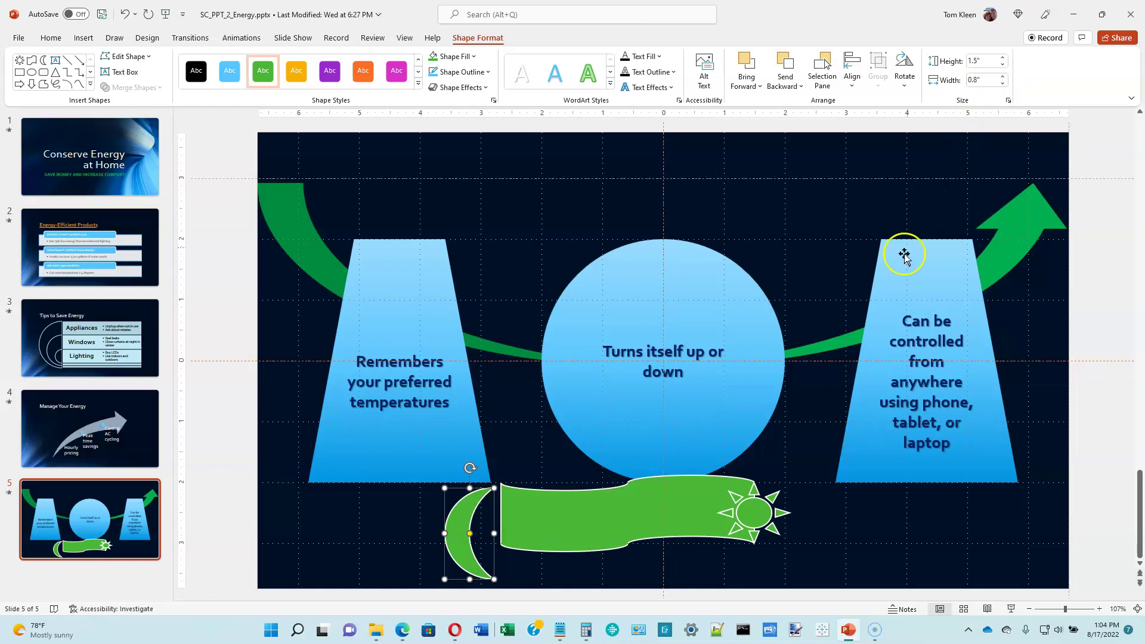
Resize the sun to 1.5" by 1.5"
click(761, 508)
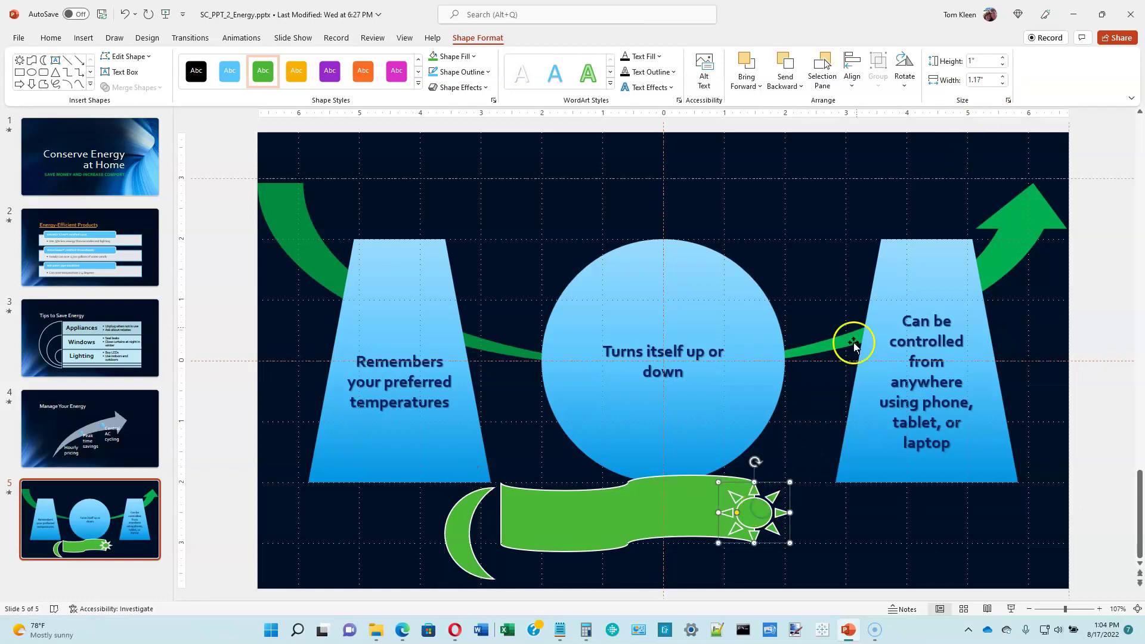
click(1002, 58)
click(1002, 58)
click(1002, 58)
click(1002, 59)
click(1003, 59)
click(1003, 77)
click(1003, 77)
click(1004, 77)
click(1004, 77)
click(758, 517)
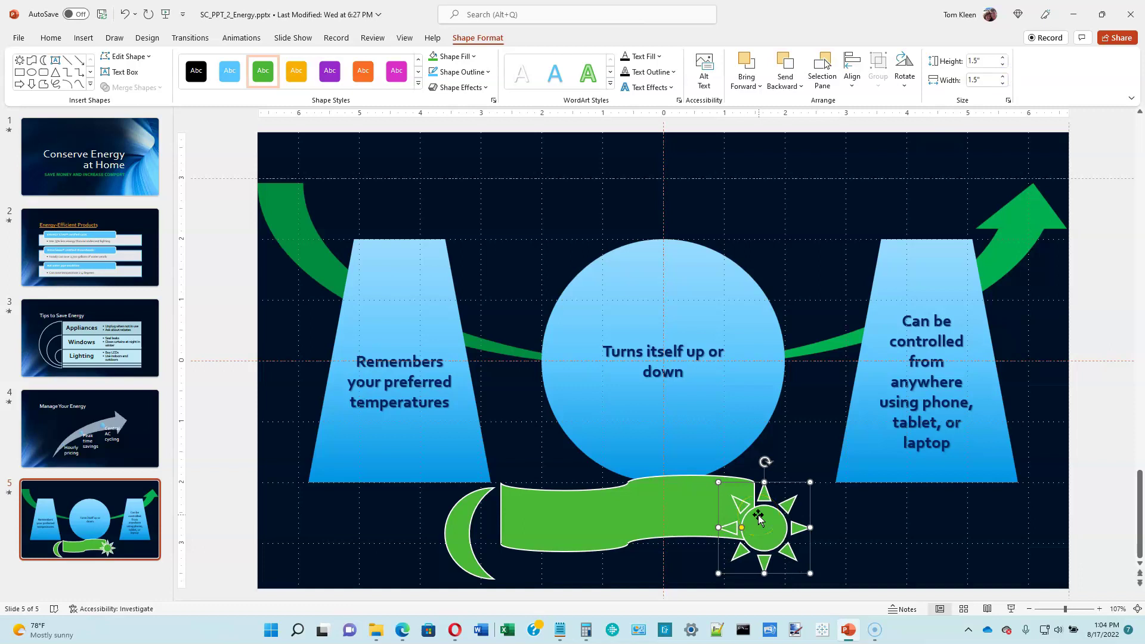
Resize the green banner to 1.5" high by 6" wide
click(632, 501)
click(1002, 57)
click(1002, 57)
click(1002, 57)
click(1002, 76)
click(1002, 76)
click(1002, 76)
click(1002, 76)
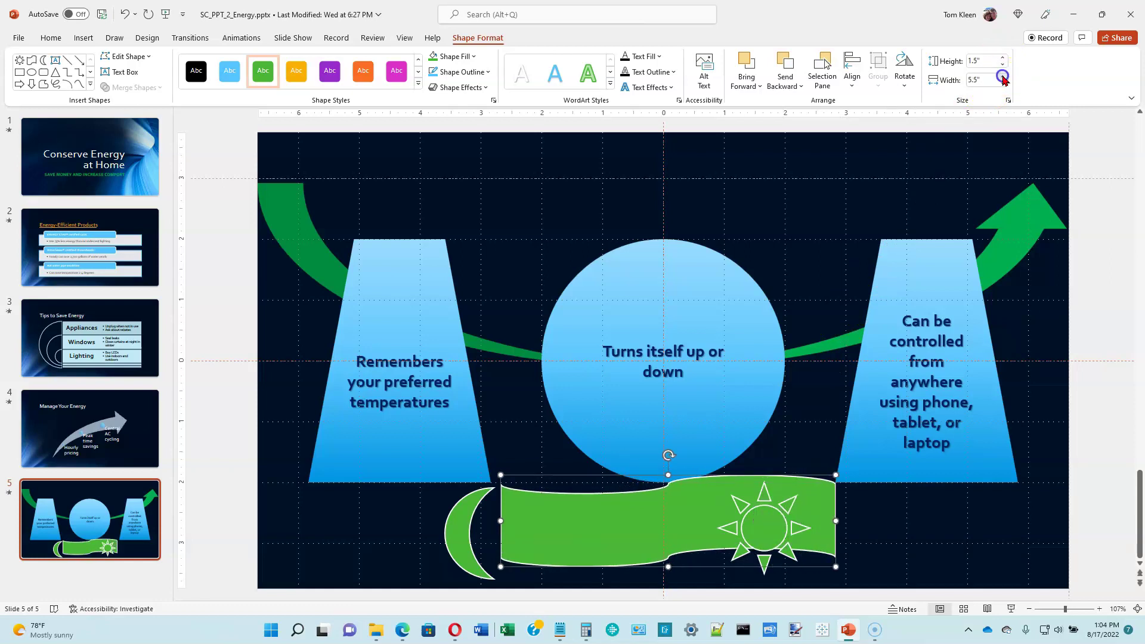
click(1002, 76)
click(1002, 76)
click(1003, 76)
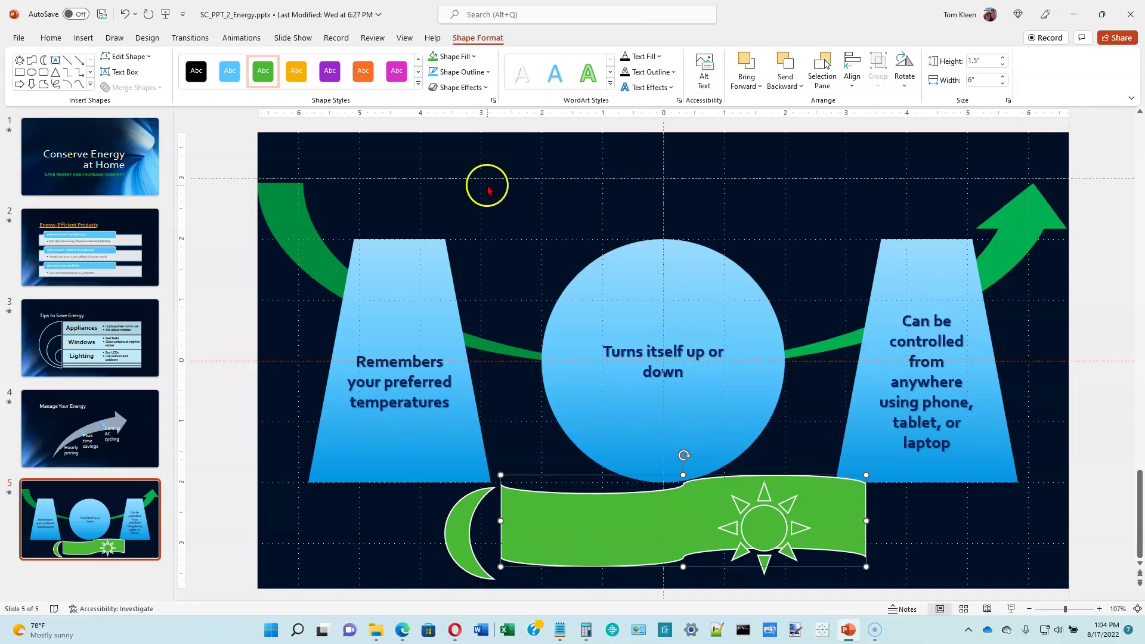
Nudge the banner left, bring the moon forward onto its left end, and set the sun on its right end
drag(671, 501, 649, 501)
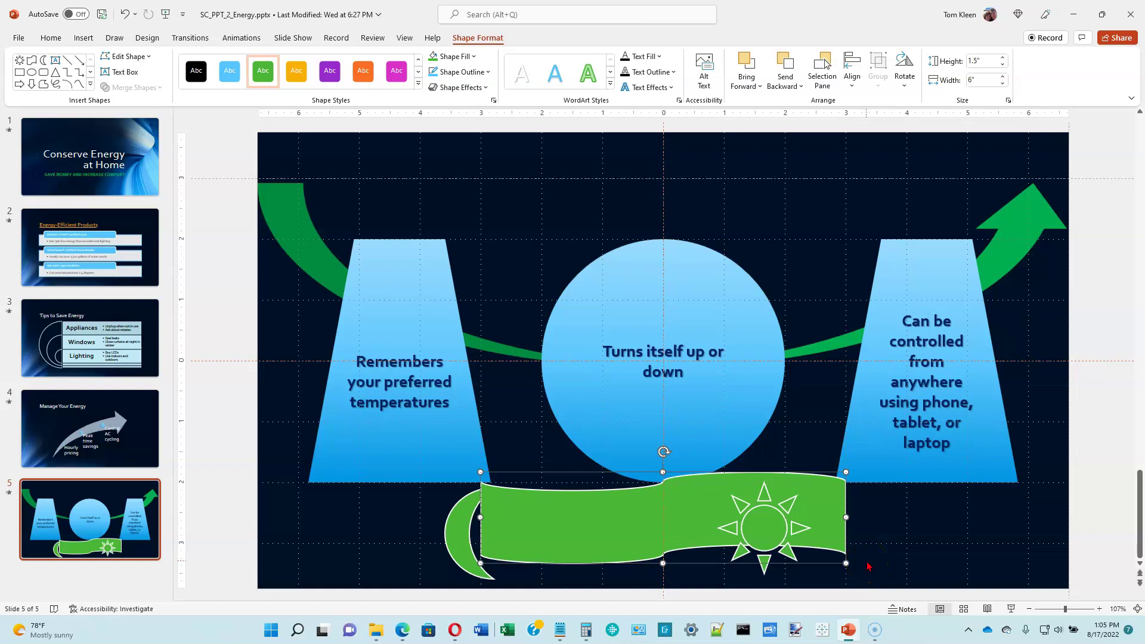
click(464, 534)
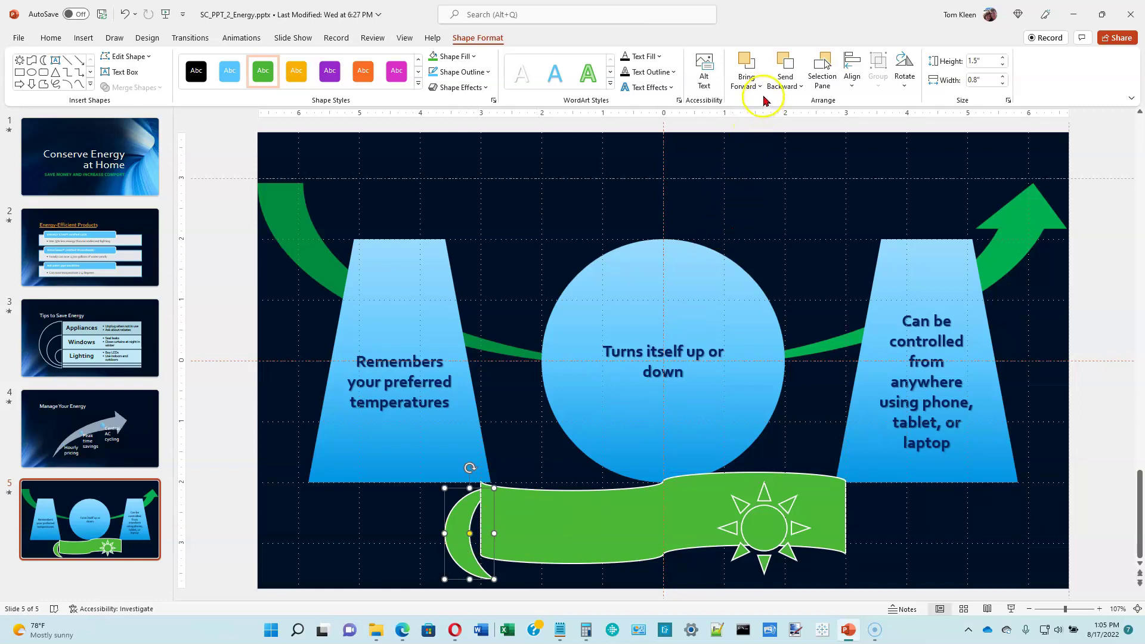
click(750, 73)
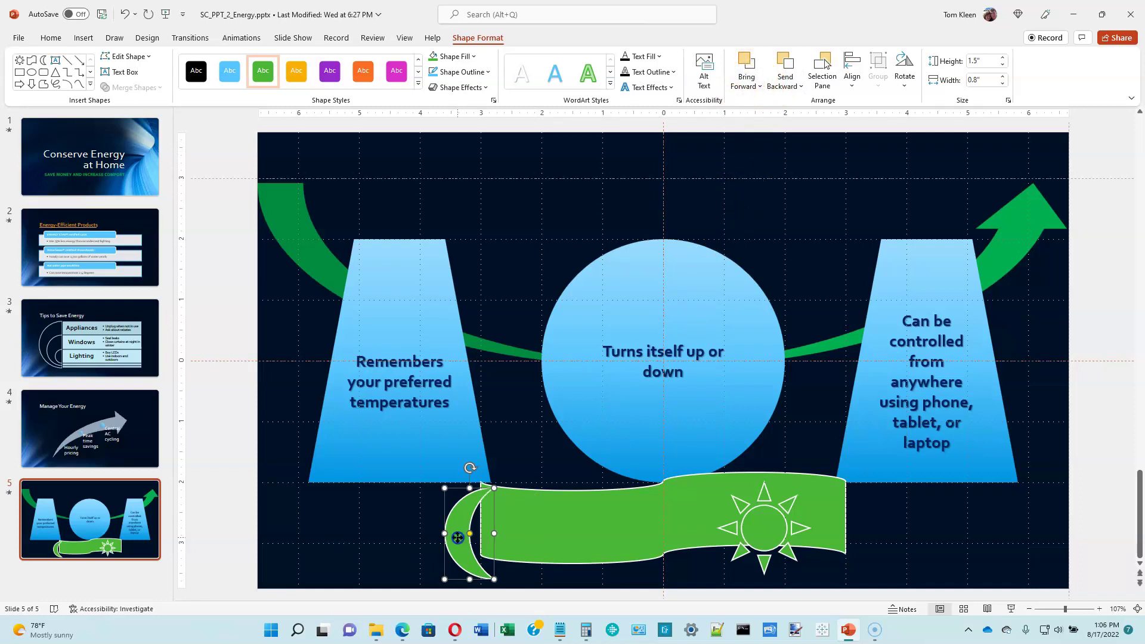
drag(457, 537, 498, 535)
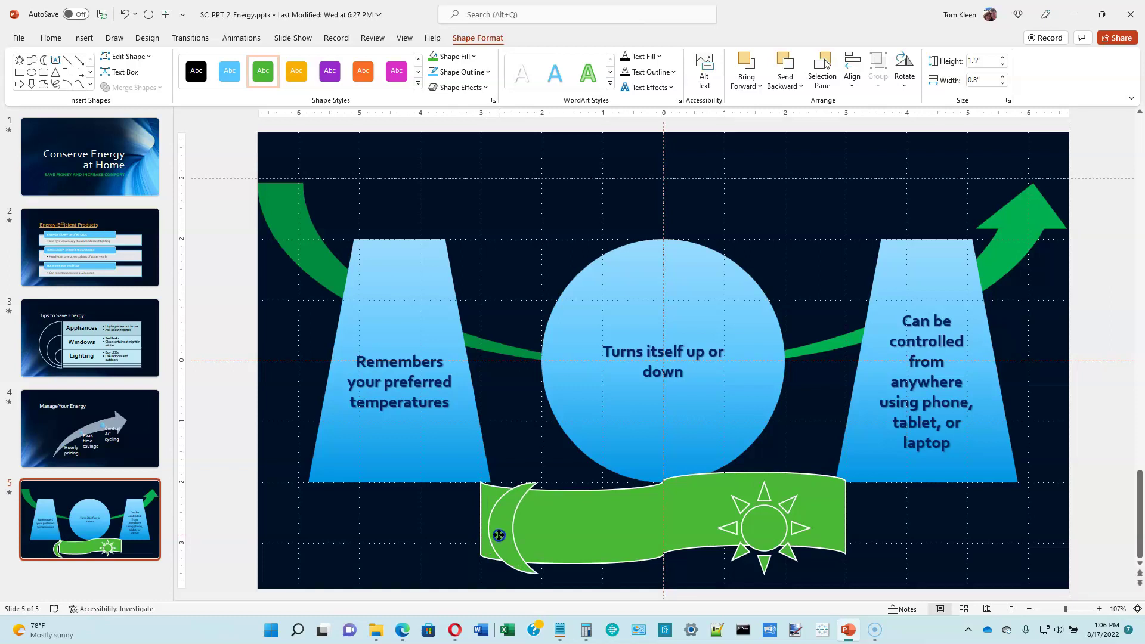
drag(499, 532, 500, 525)
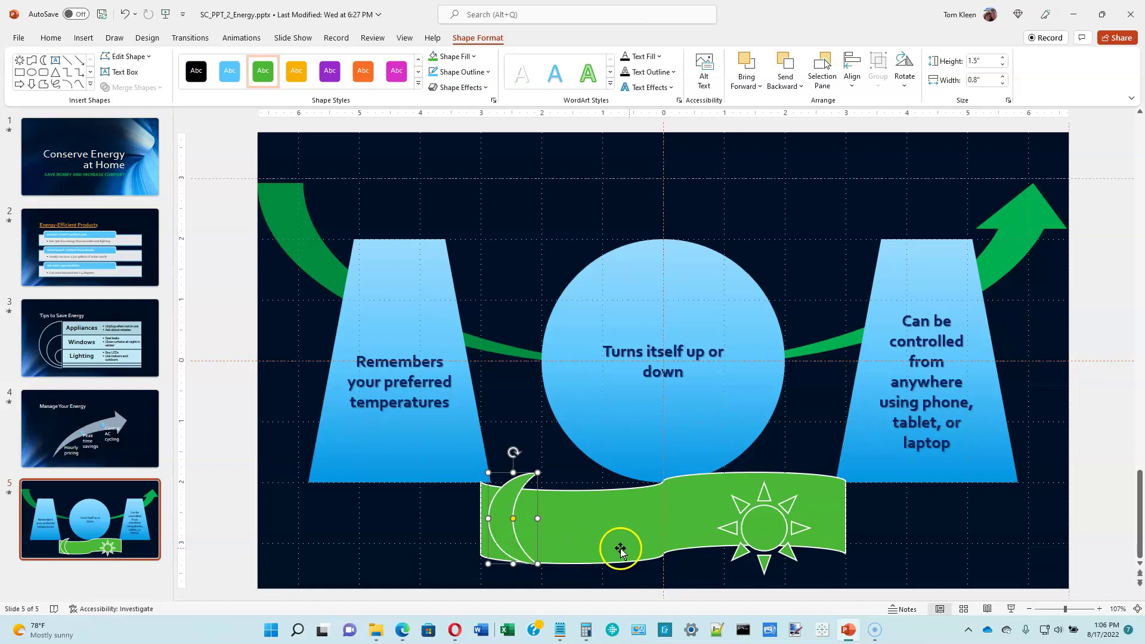
click(761, 524)
drag(760, 521, 815, 503)
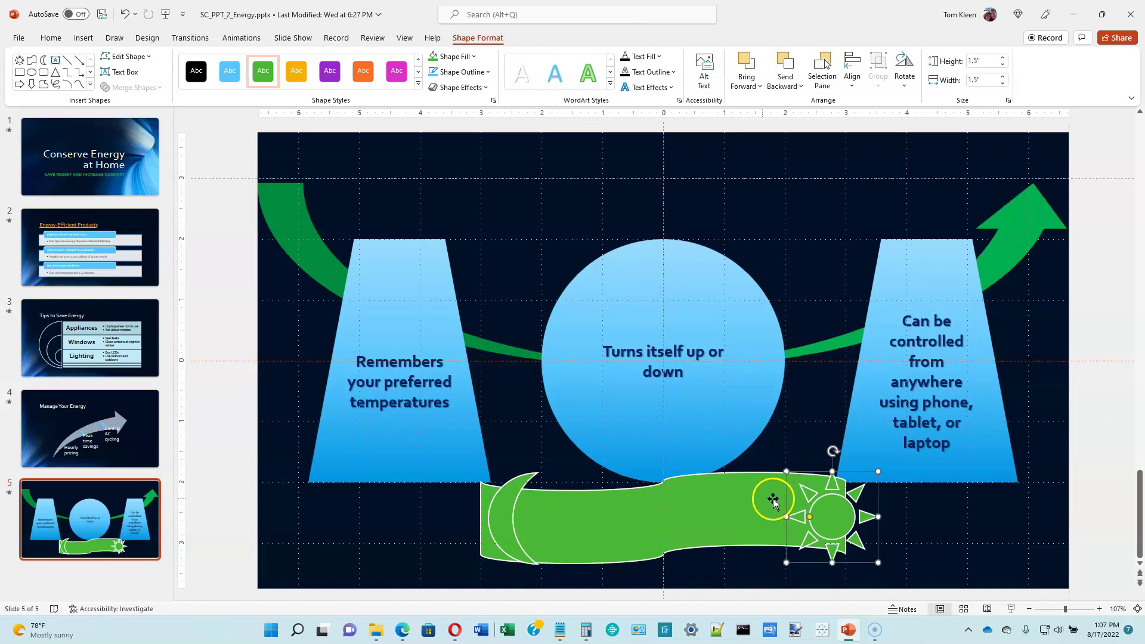
Combine the sun, banner and moon into a single 1.52" by 6.53" shape
shift+click(651, 512)
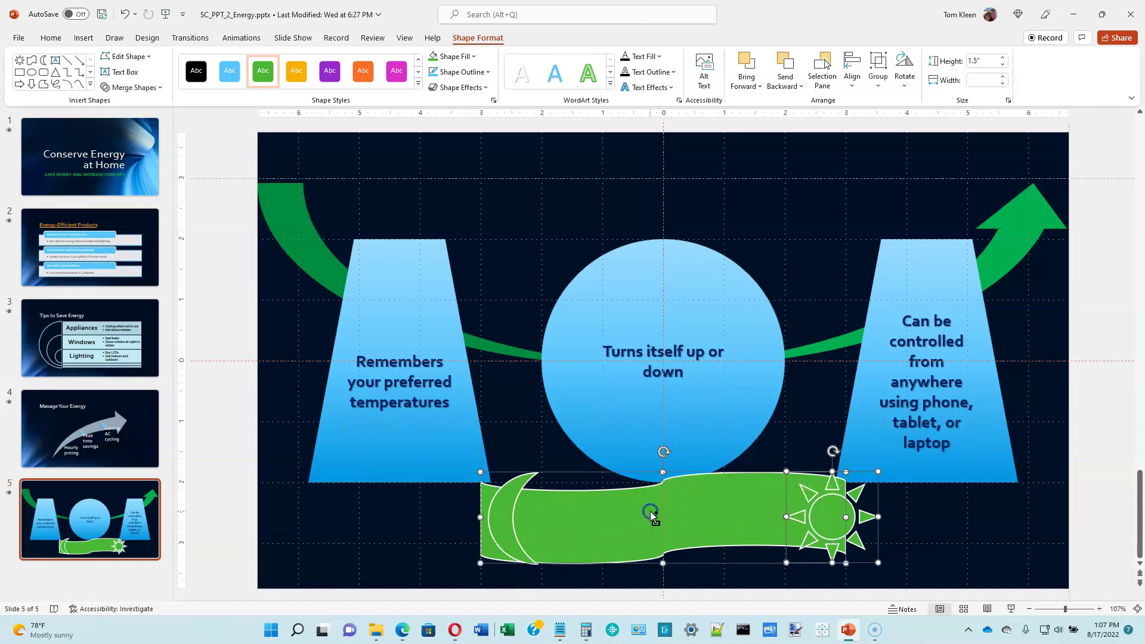
shift+click(500, 515)
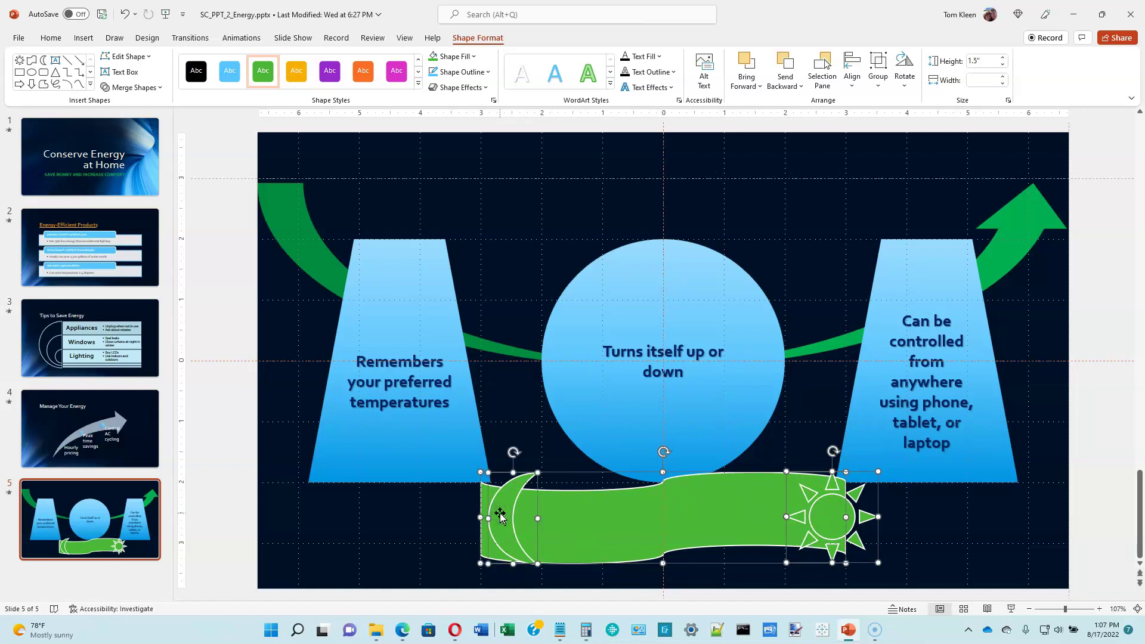
shift+click(602, 314)
click(161, 89)
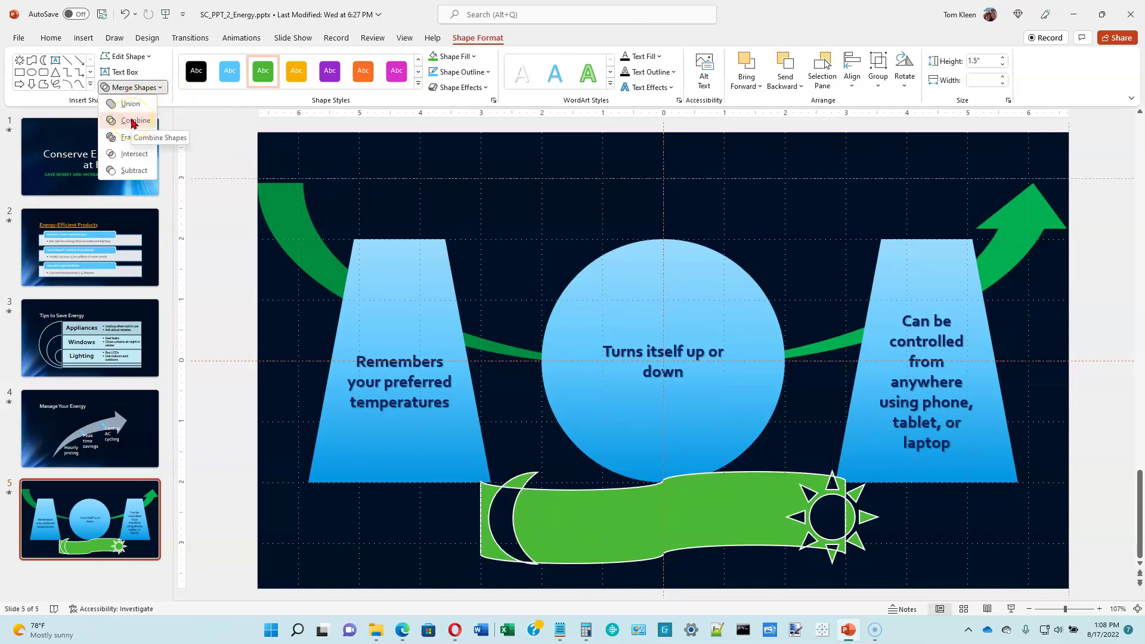
click(132, 121)
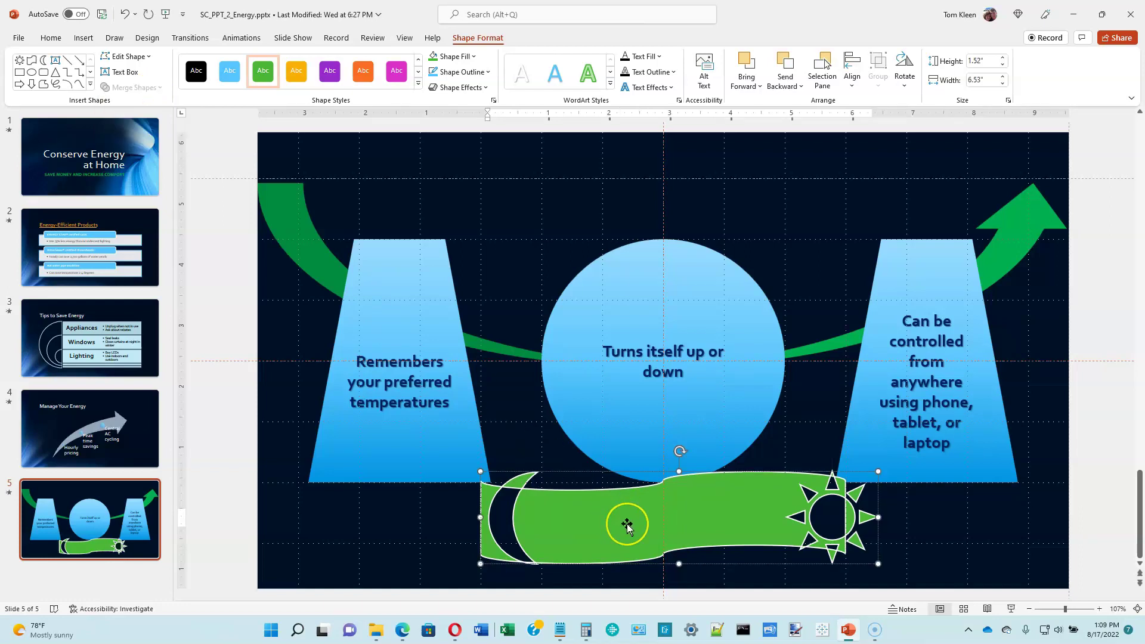
click(678, 524)
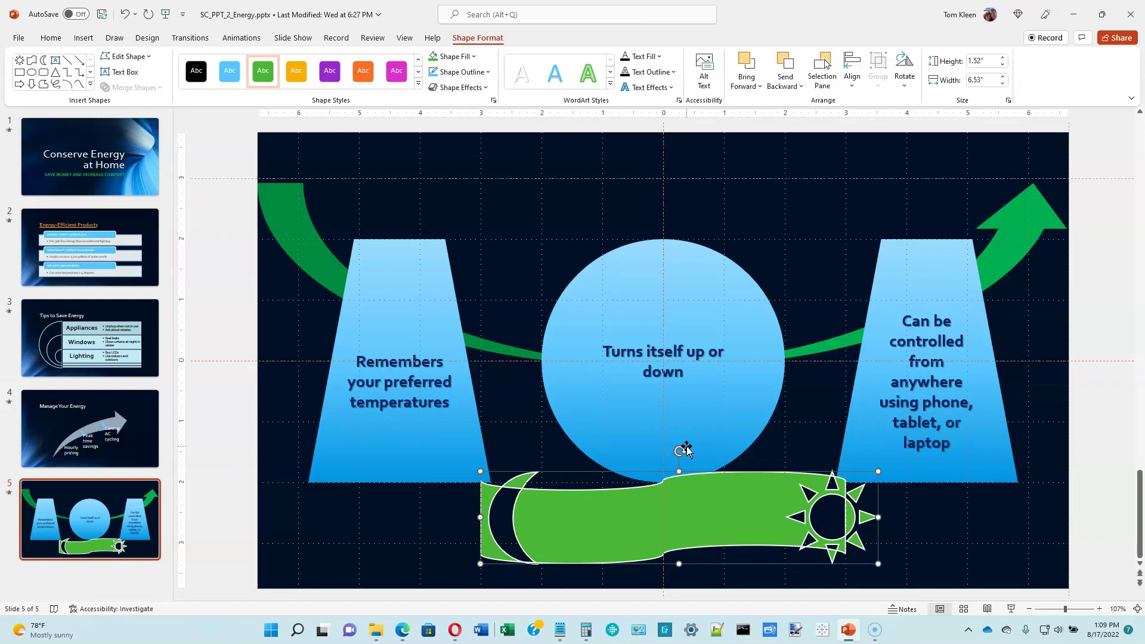
Type 'A Smart Thermostat' and, on a second line, 'Works Night and Day' into the banner
text(A Smart Thermostat)
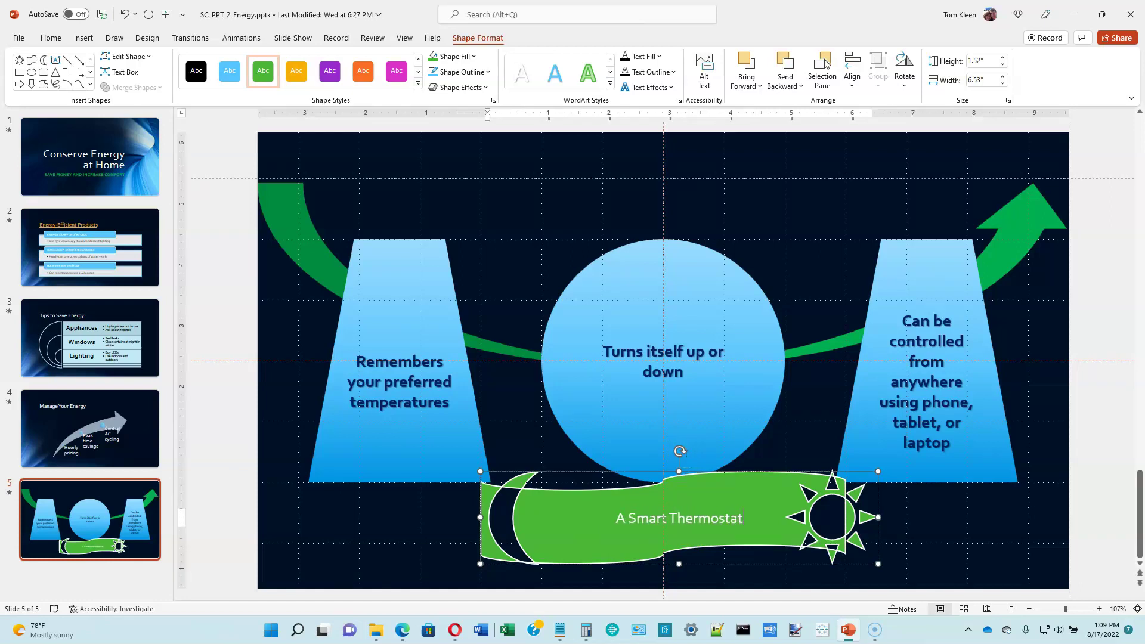
key(Escape)
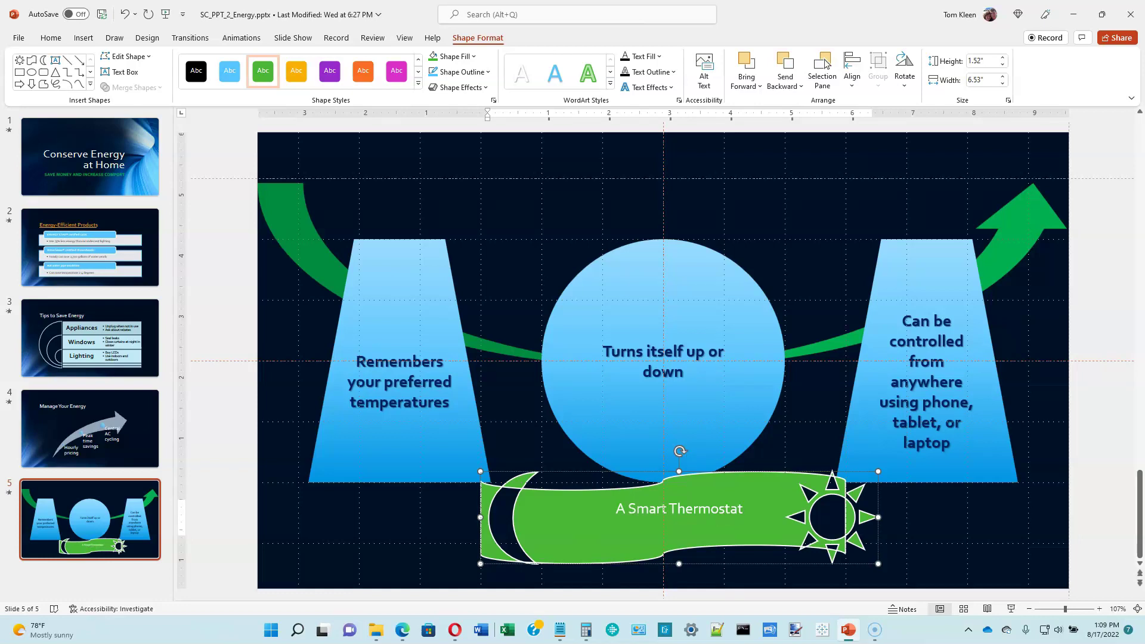
text(Works Night and Day)
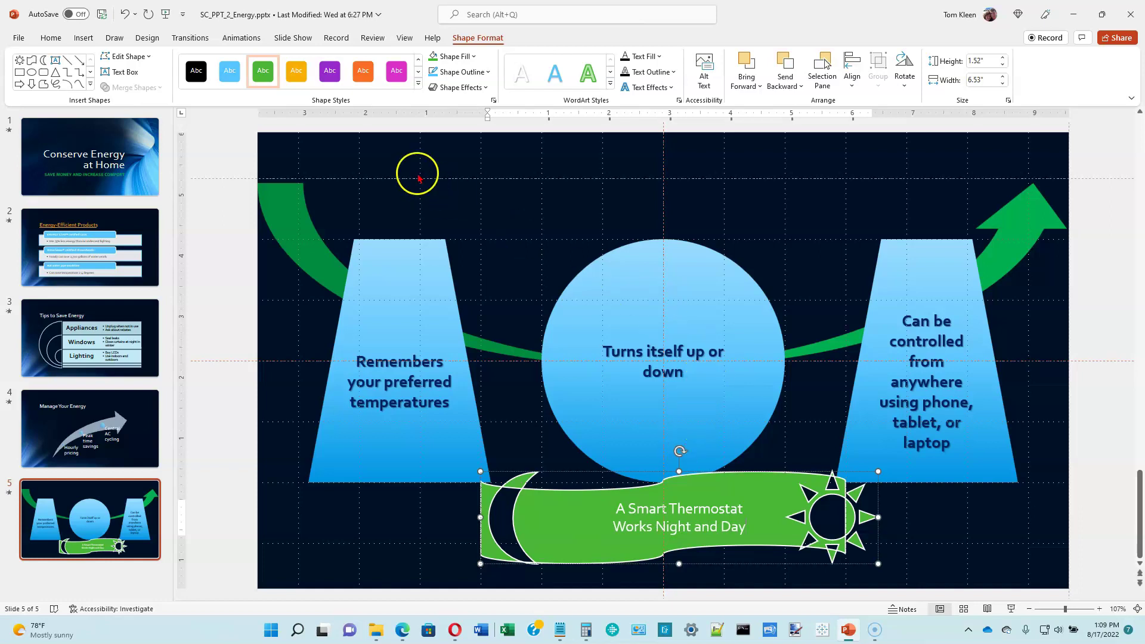
Uncheck Guides and Gridlines on the View tab, leaving only the ruler
click(408, 40)
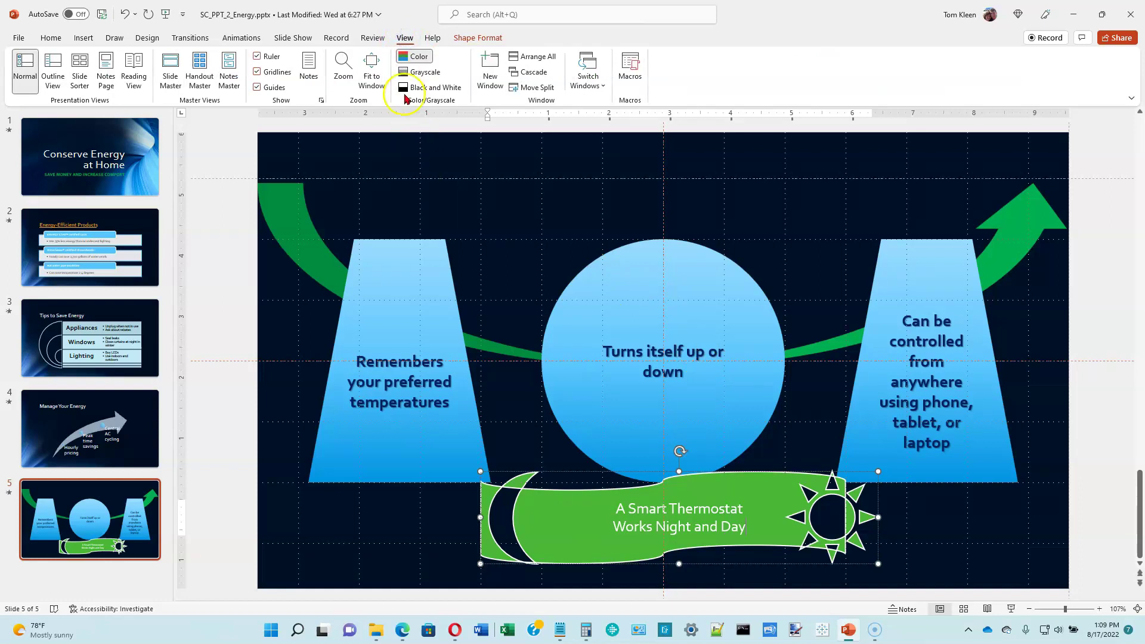
click(257, 87)
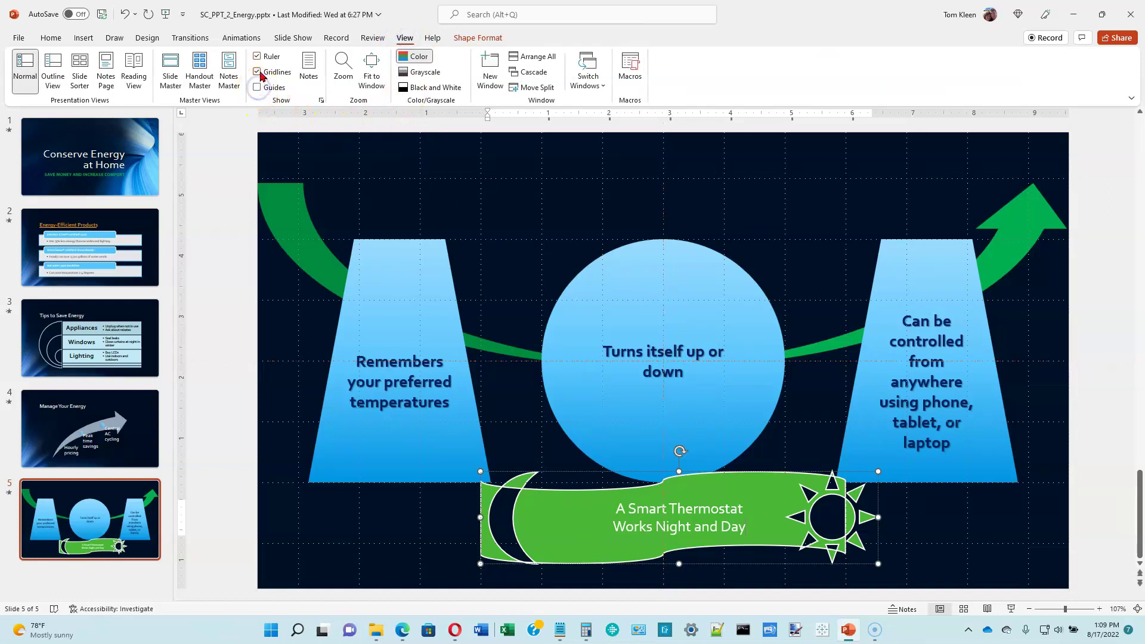
click(258, 72)
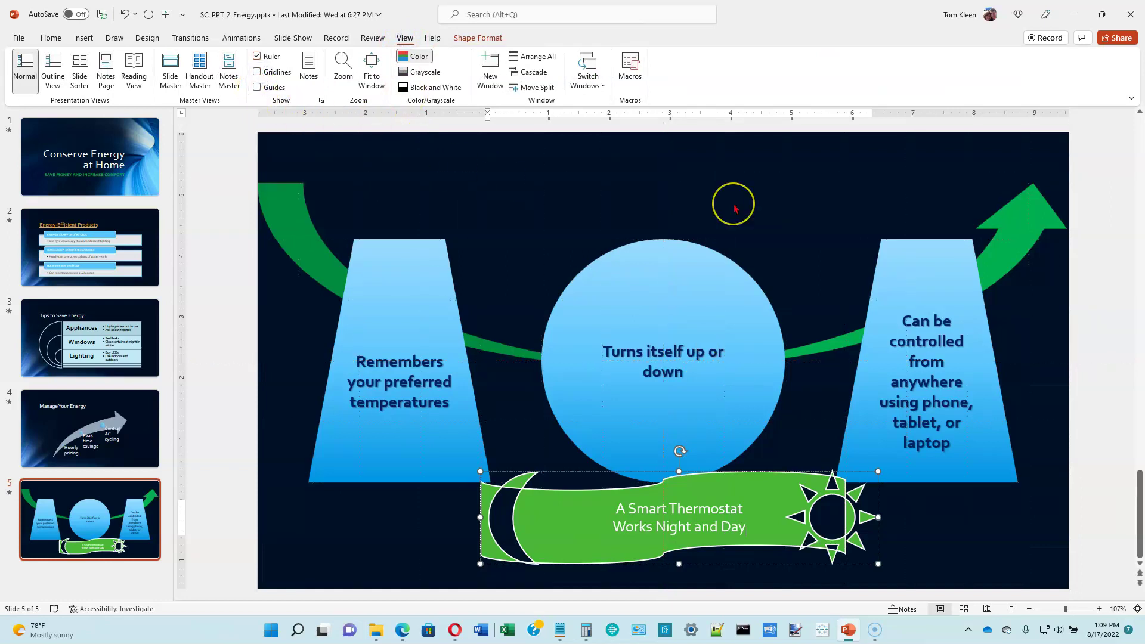